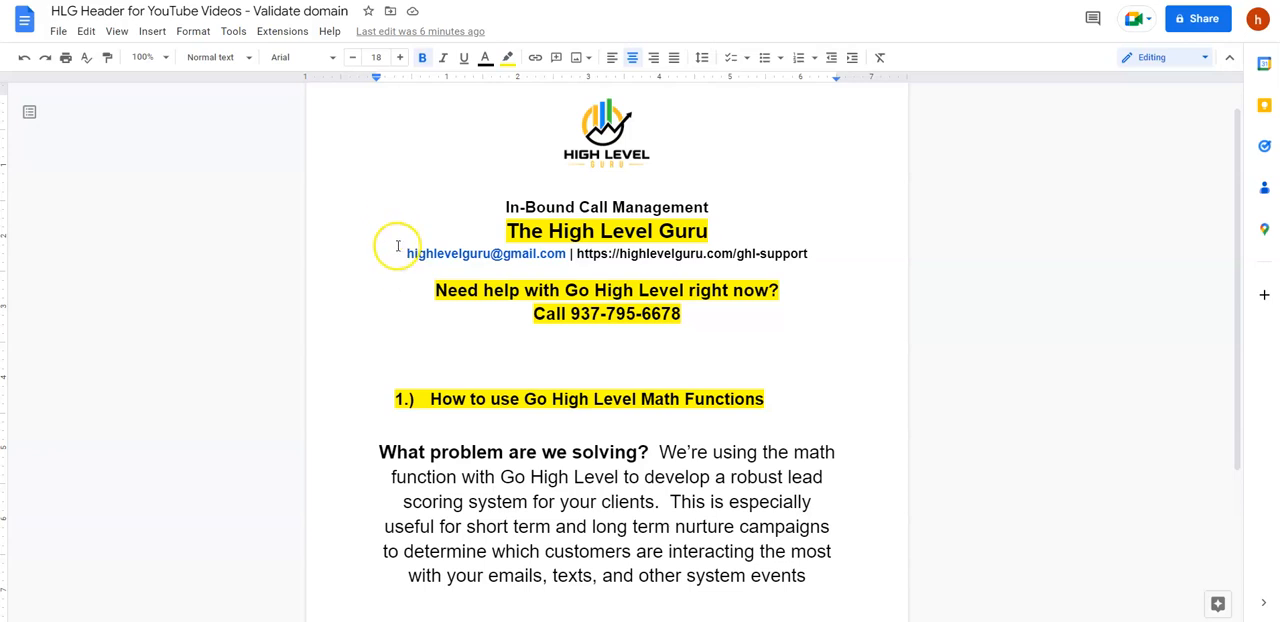
click(444, 221)
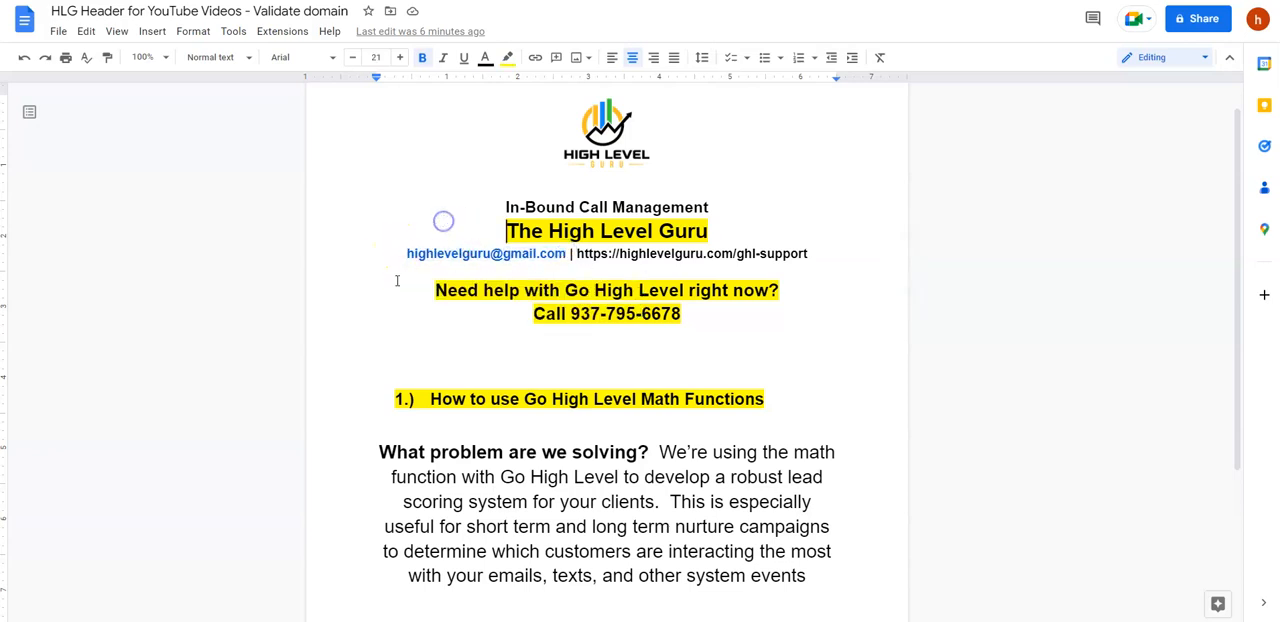
scroll(299, 363, down, 2)
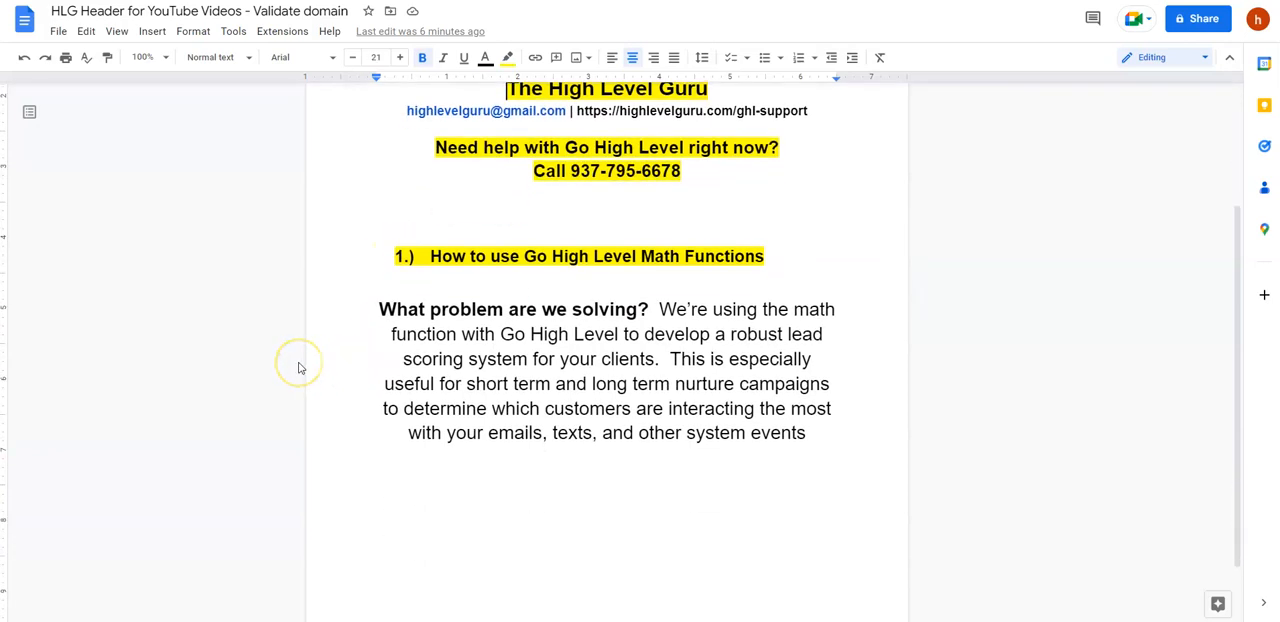
scroll(299, 363, up, 1)
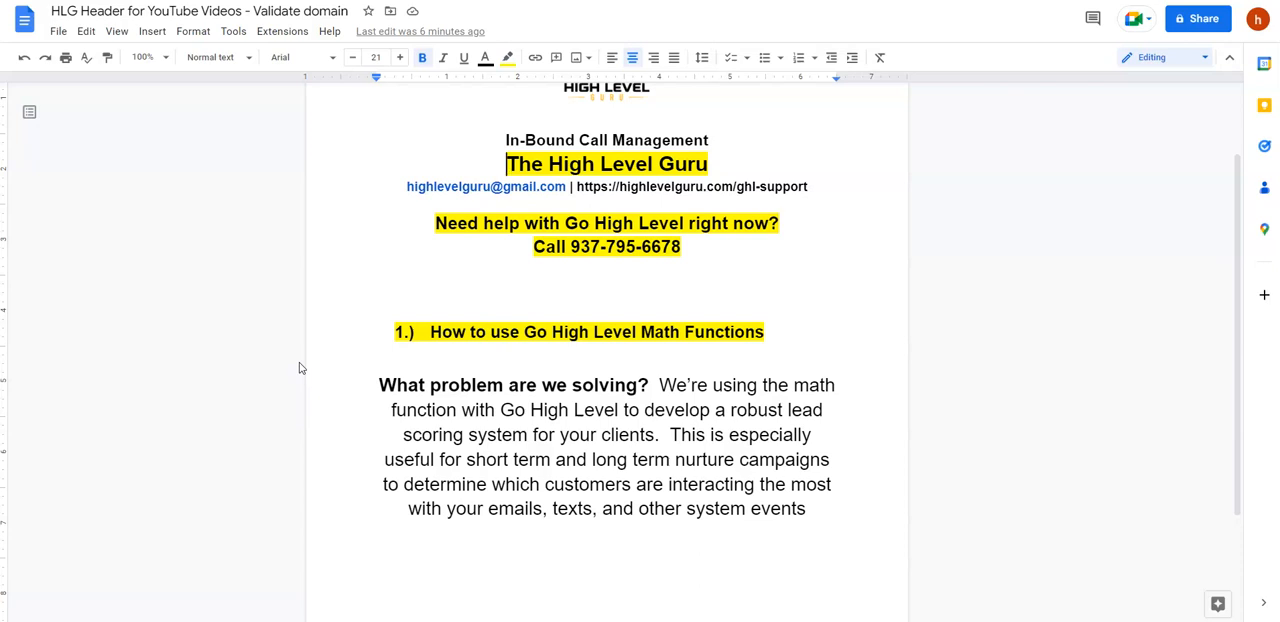
click(293, 356)
click(293, 362)
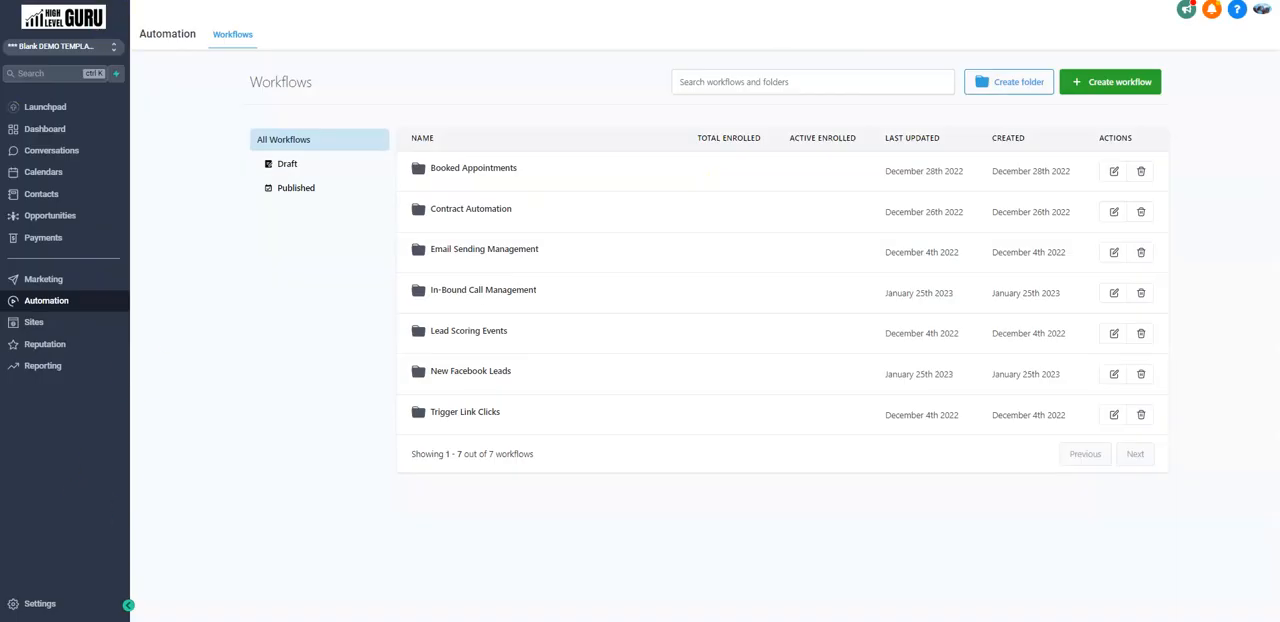
Open the account's custom fields settings and search for "lead".
click(36, 606)
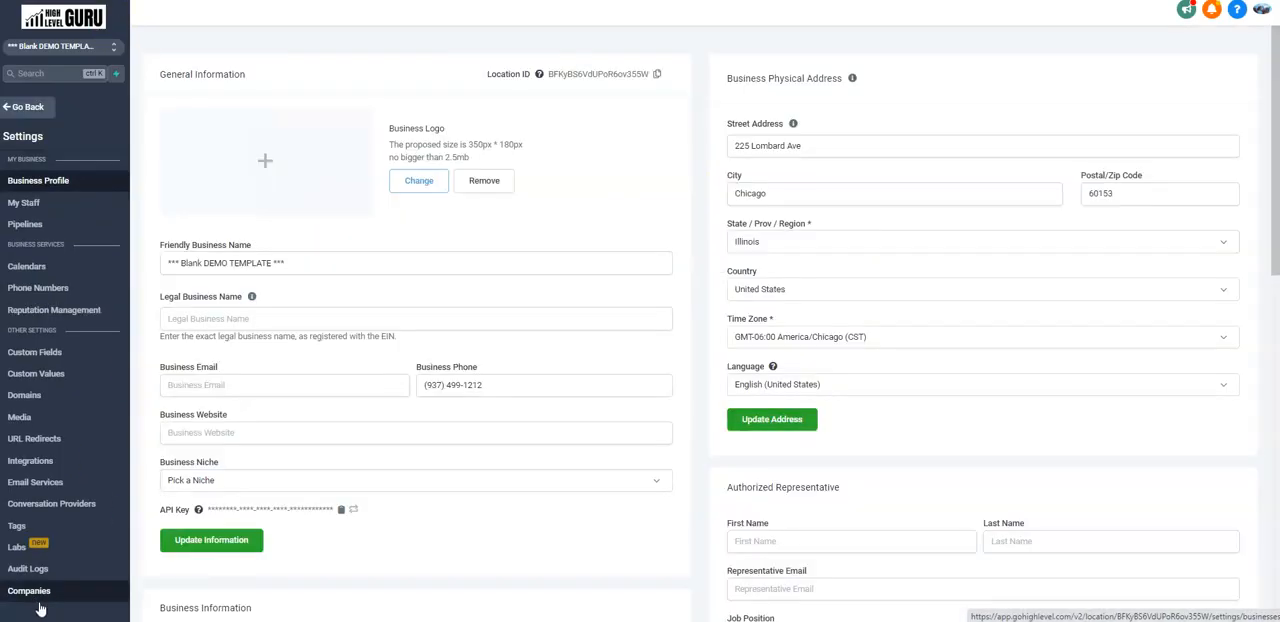
click(45, 356)
click(198, 104)
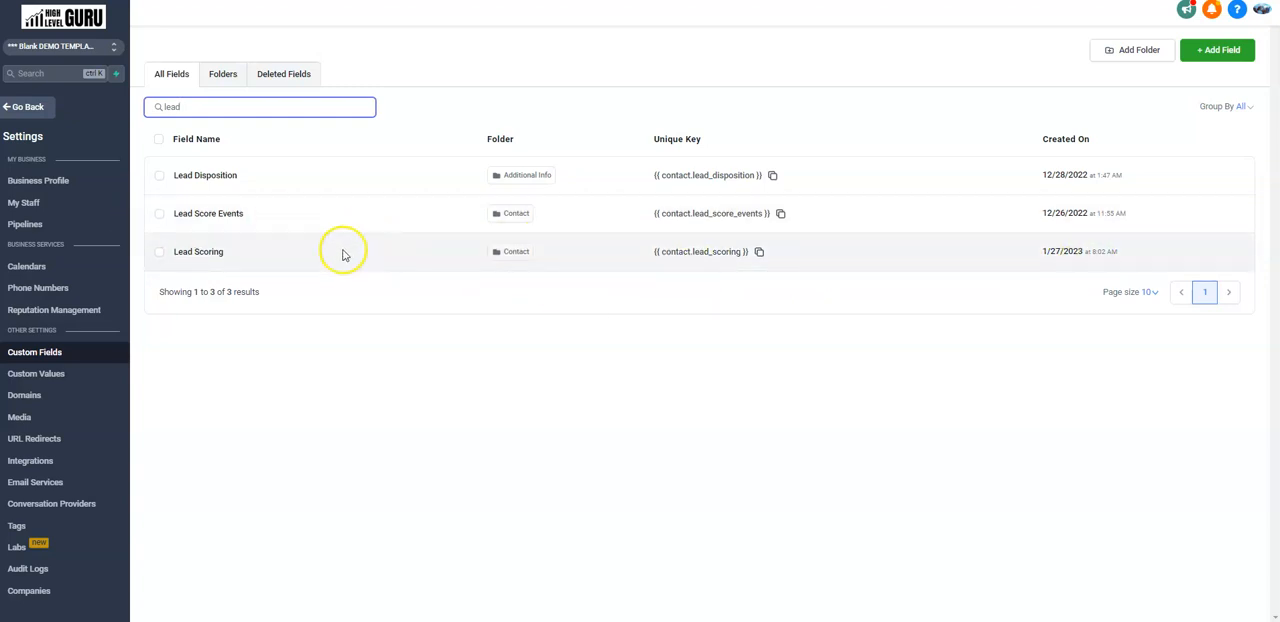
Leave the settings and view the list of marketing trigger links.
click(23, 107)
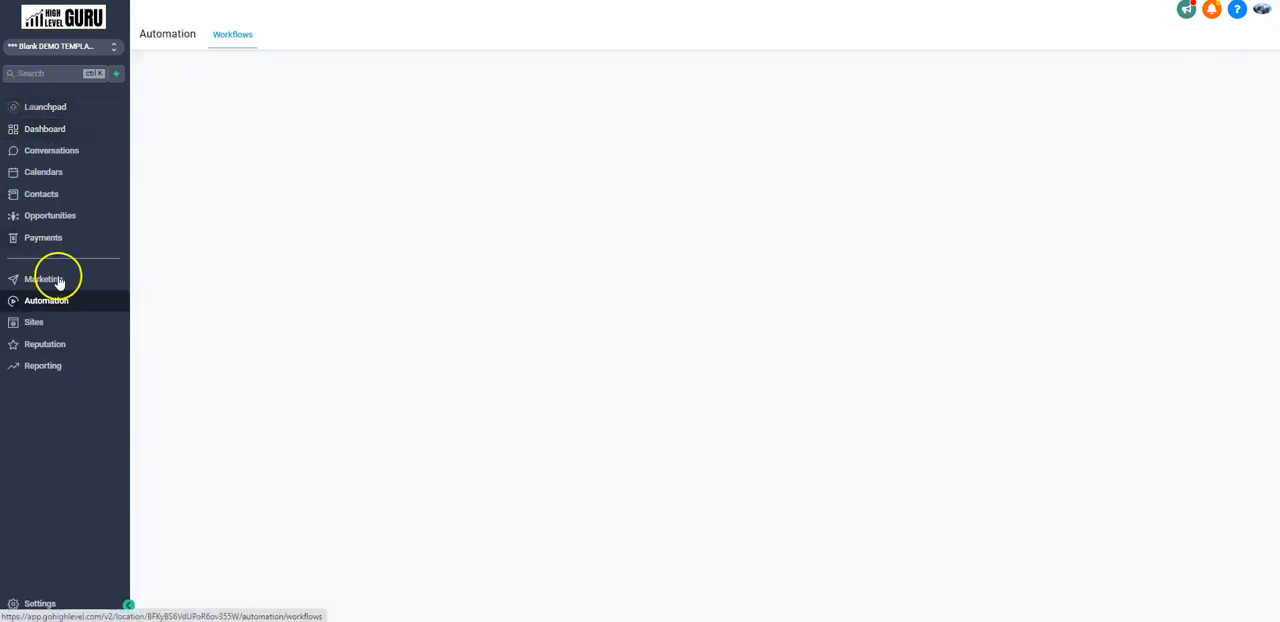
click(50, 280)
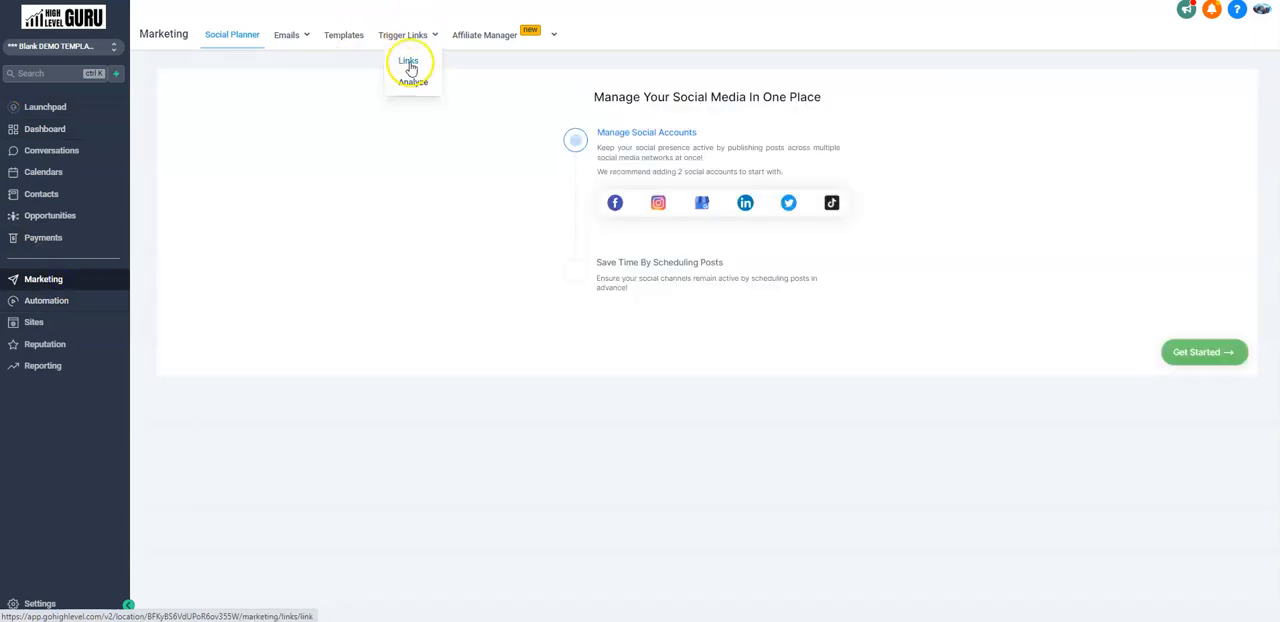
click(408, 60)
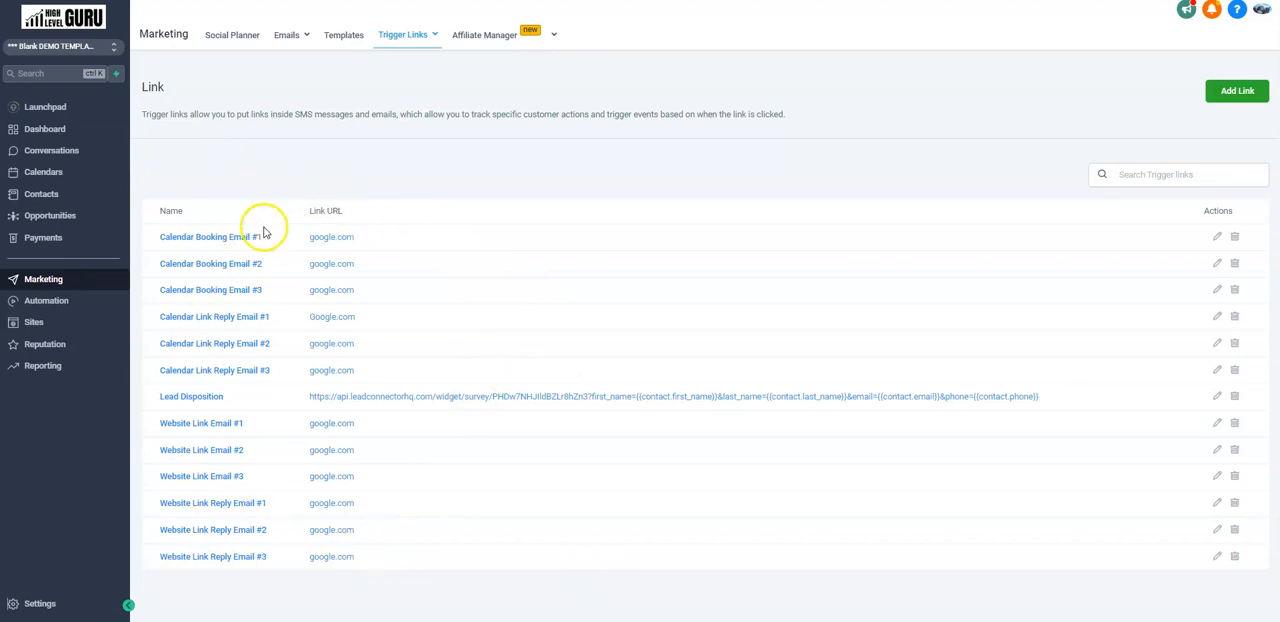
Open the workflow "Trigger Link Clicked = Website Link Email #1" in the Trigger Link Clicks folder and open its "Add +1 to Lead Scoring" action.
click(55, 303)
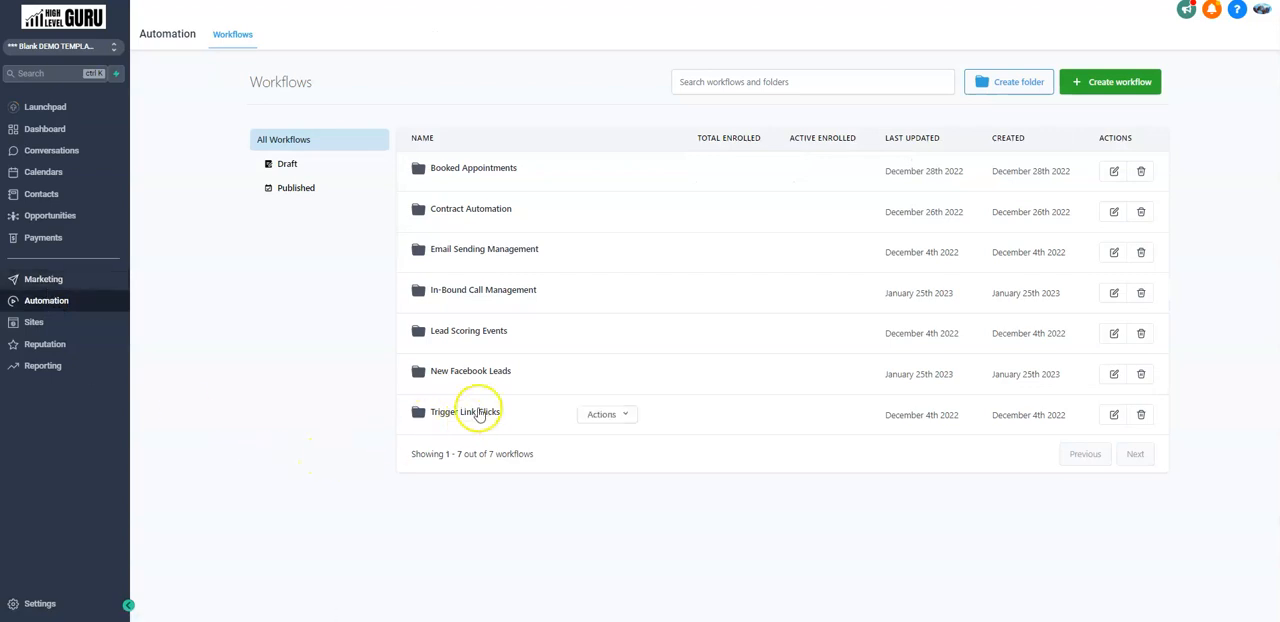
click(482, 414)
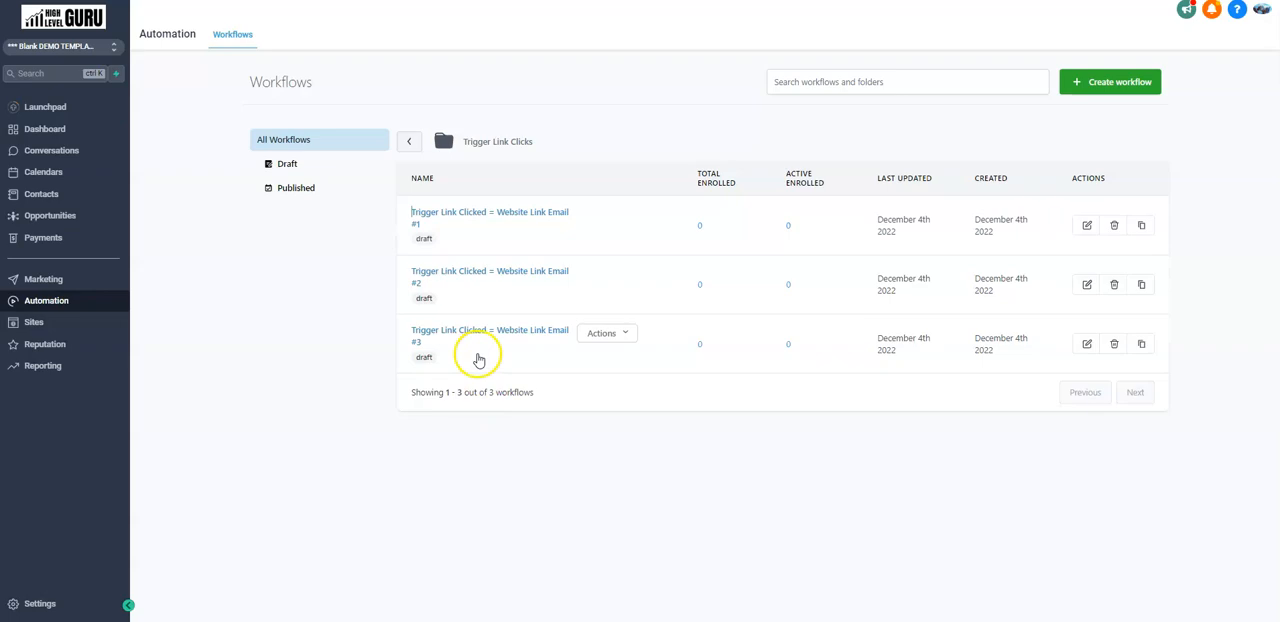
click(479, 215)
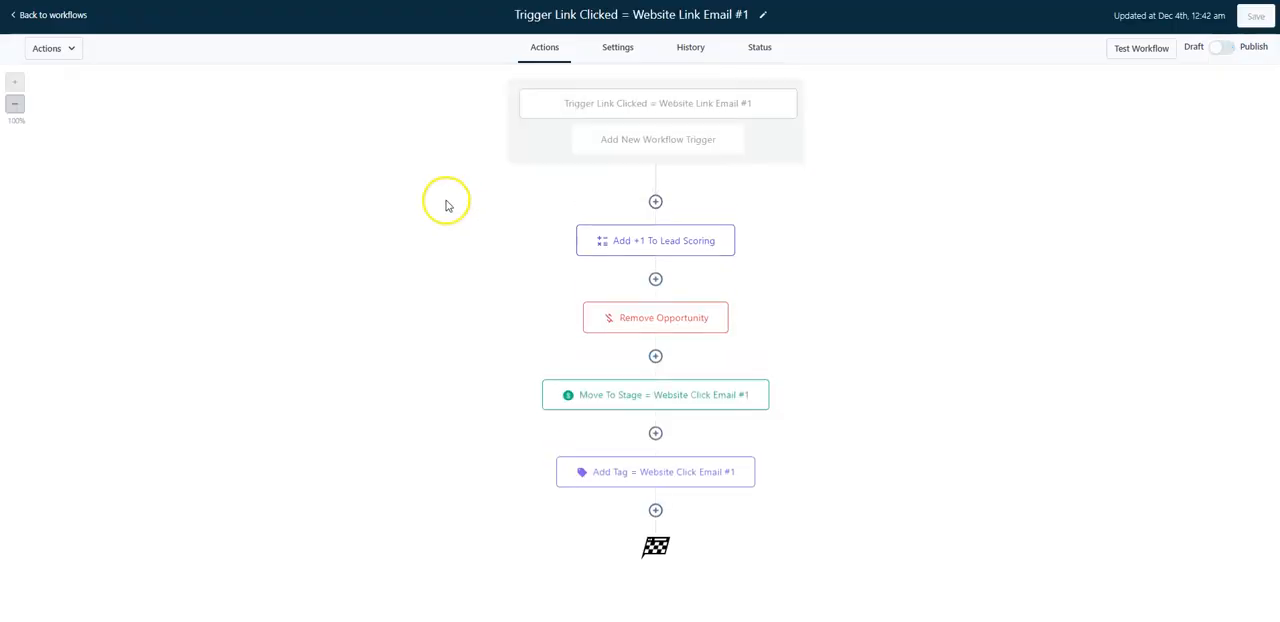
click(681, 246)
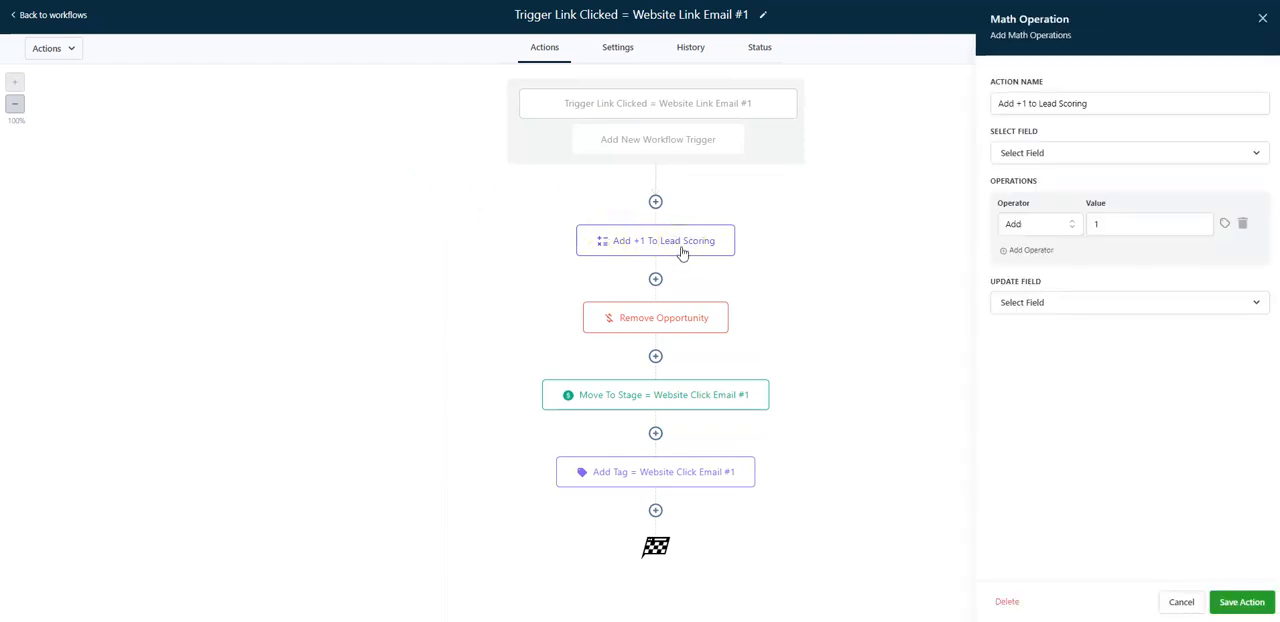
triple_click(1131, 103)
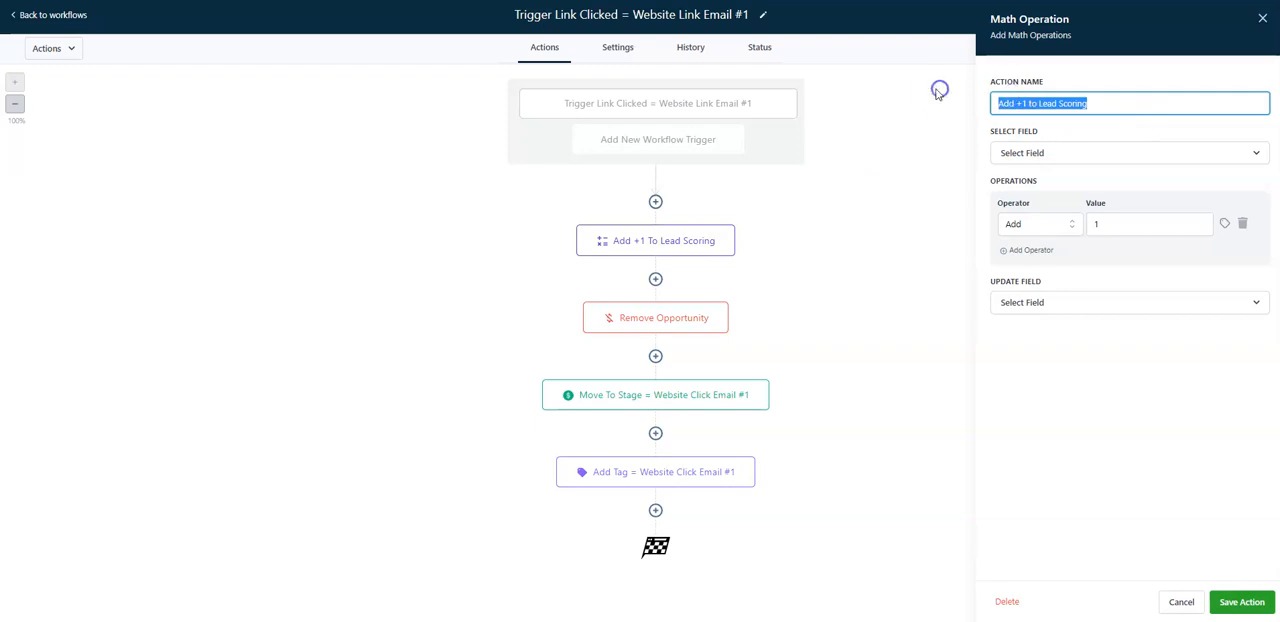
click(1216, 105)
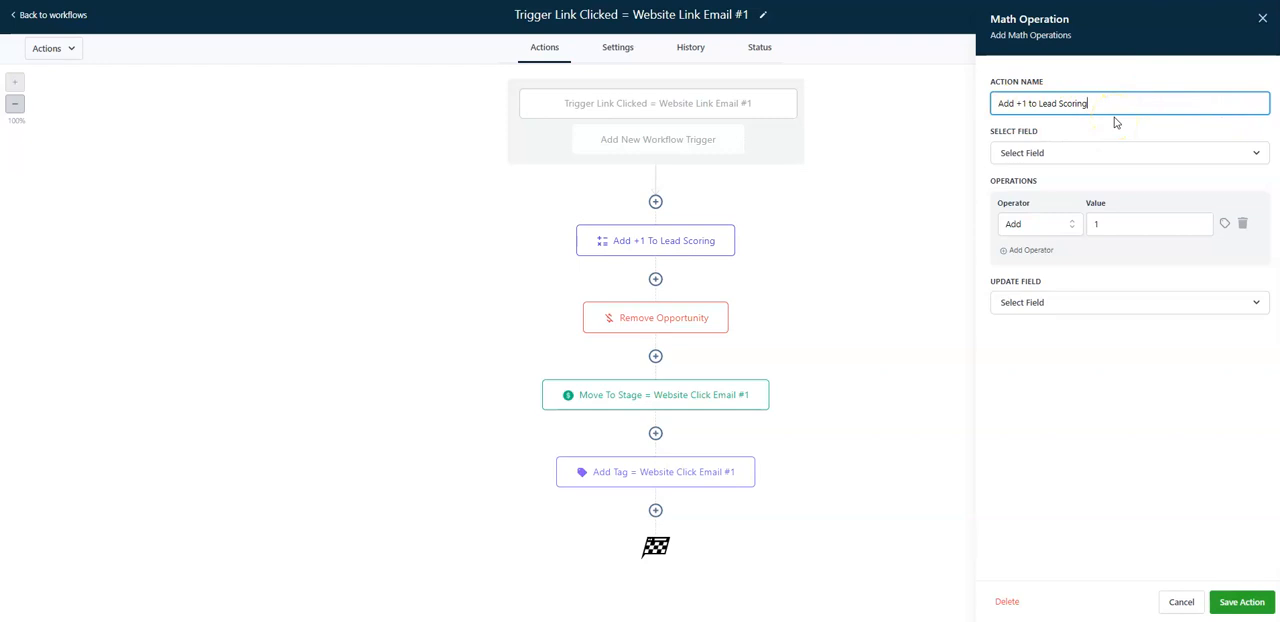
Set the math operation to add 1 to the Lead Scoring field and choose Lead Scoring as the field to update.
click(1086, 154)
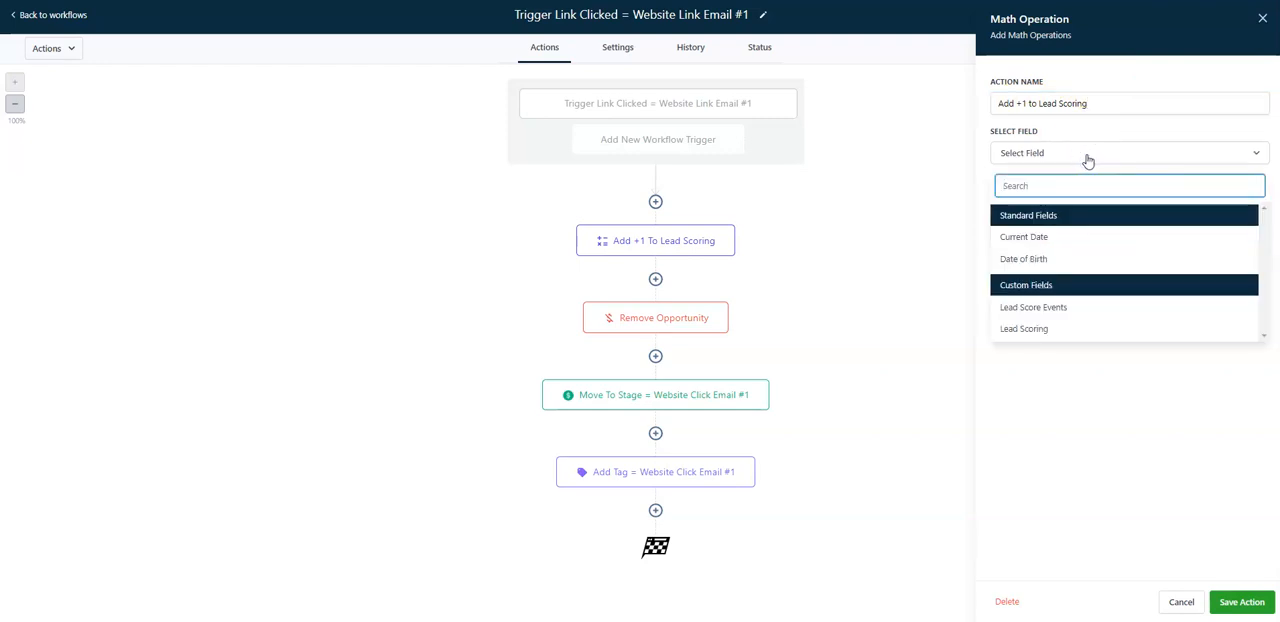
click(1052, 330)
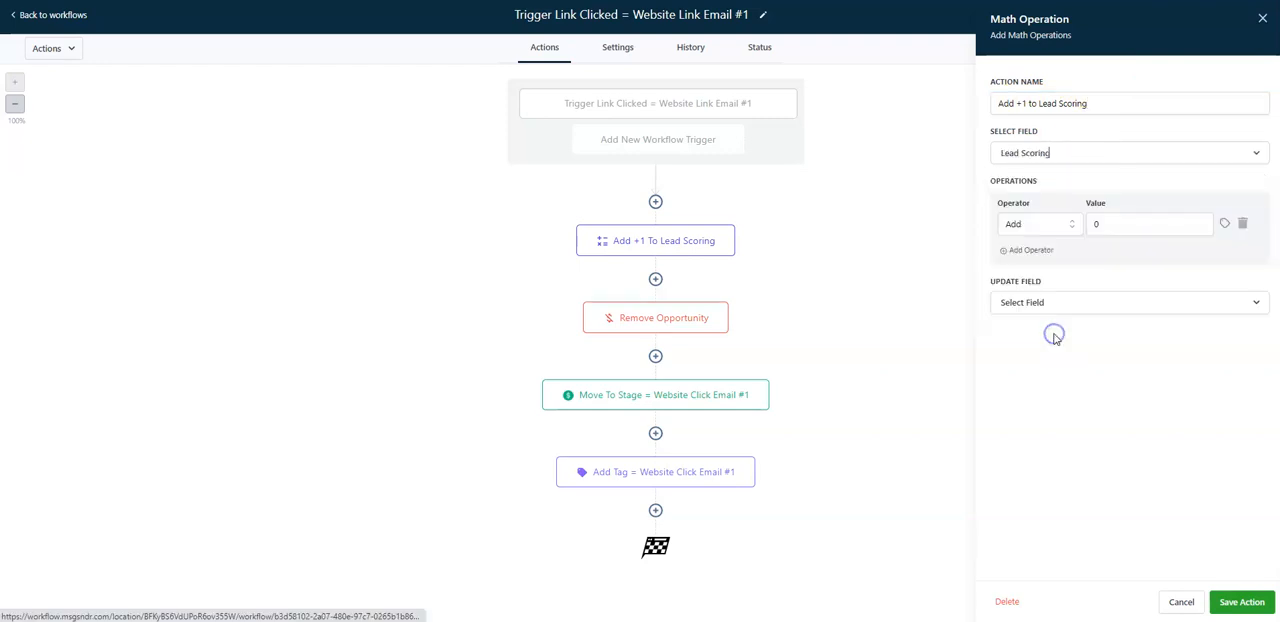
double_click(1097, 225)
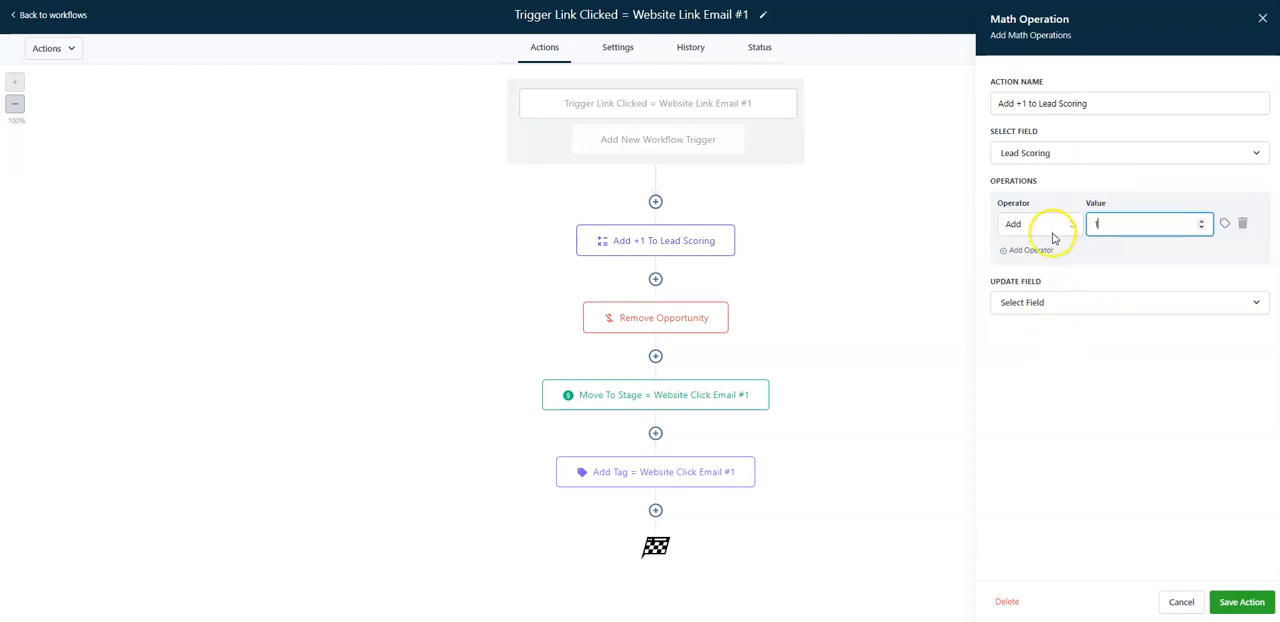
click(1078, 313)
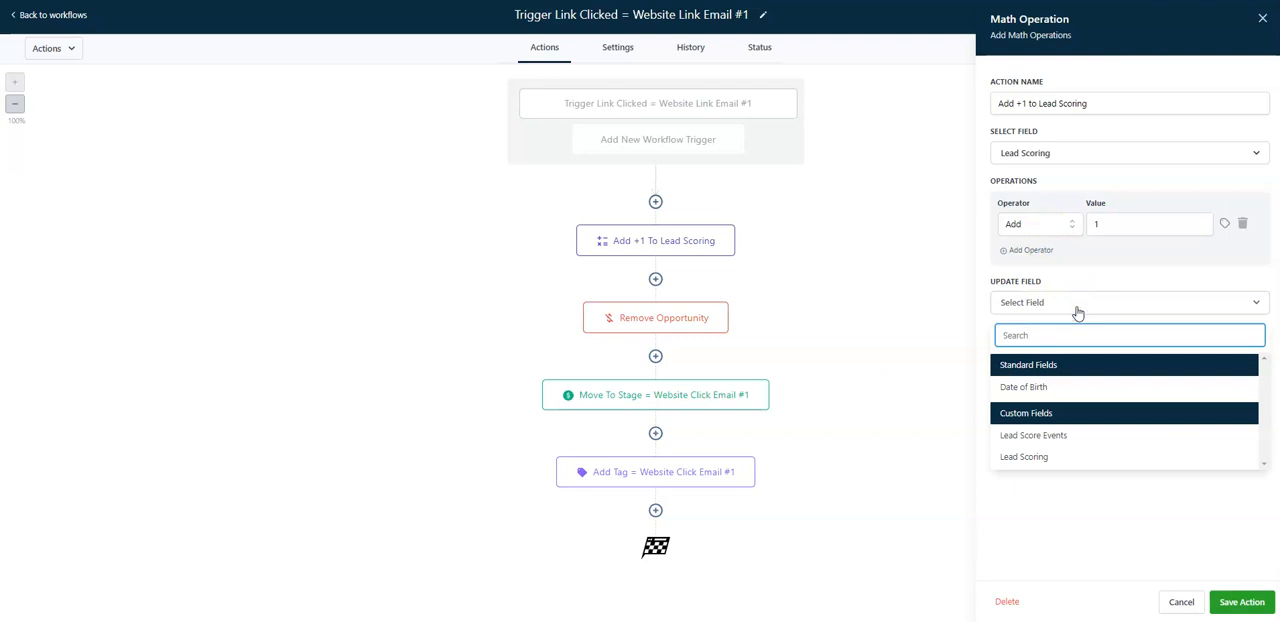
click(1077, 457)
click(1002, 452)
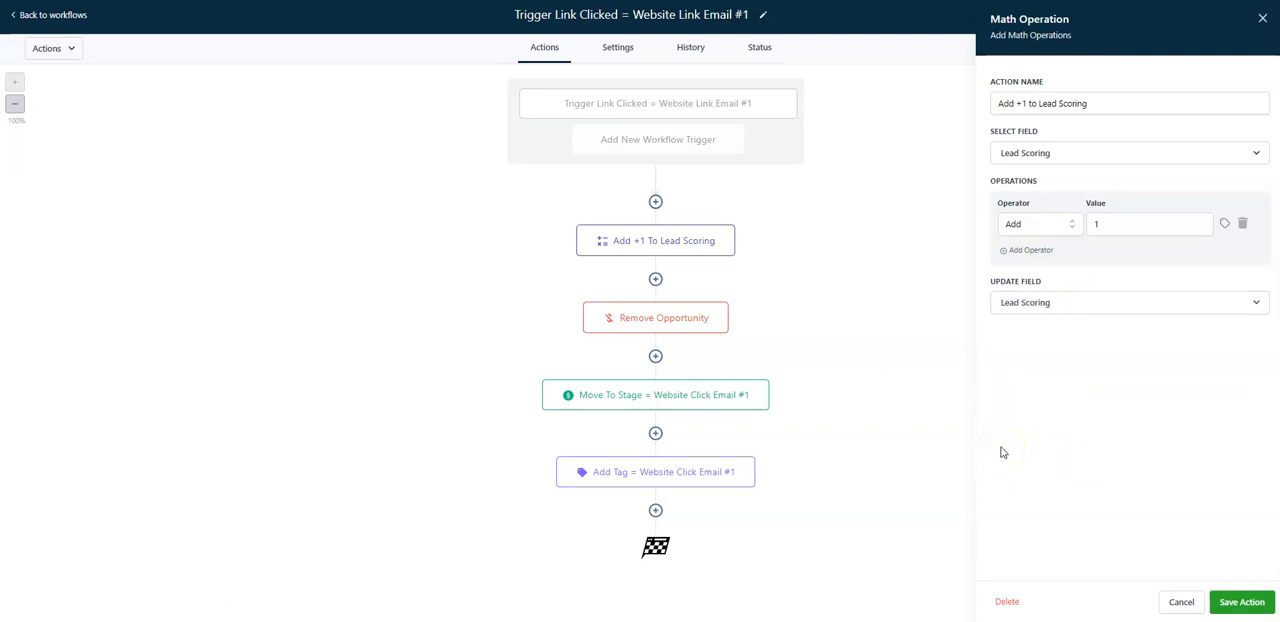
Check which operators the math operation offers, without changing the selected one.
click(1069, 229)
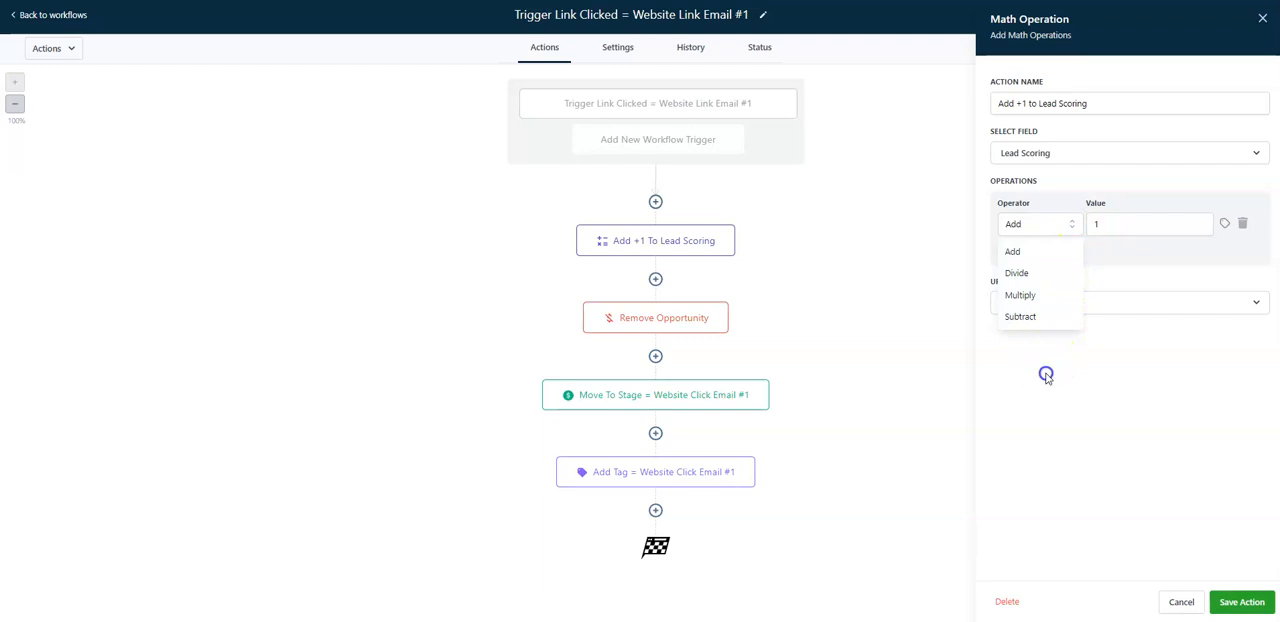
click(1046, 376)
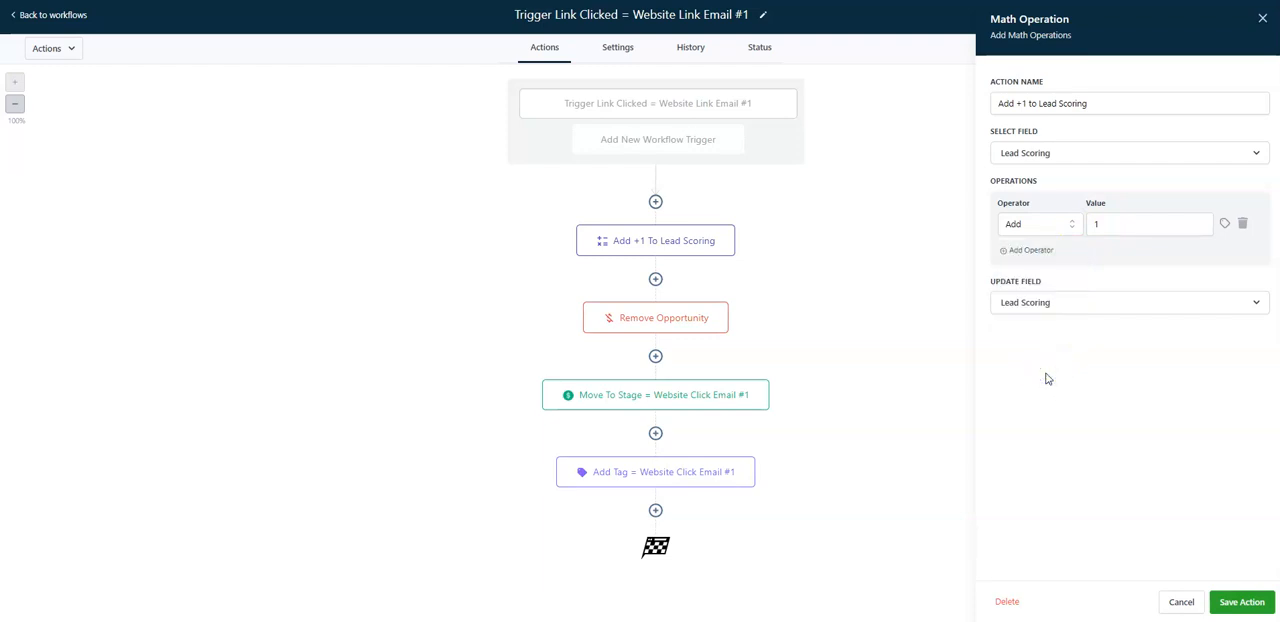
click(1046, 383)
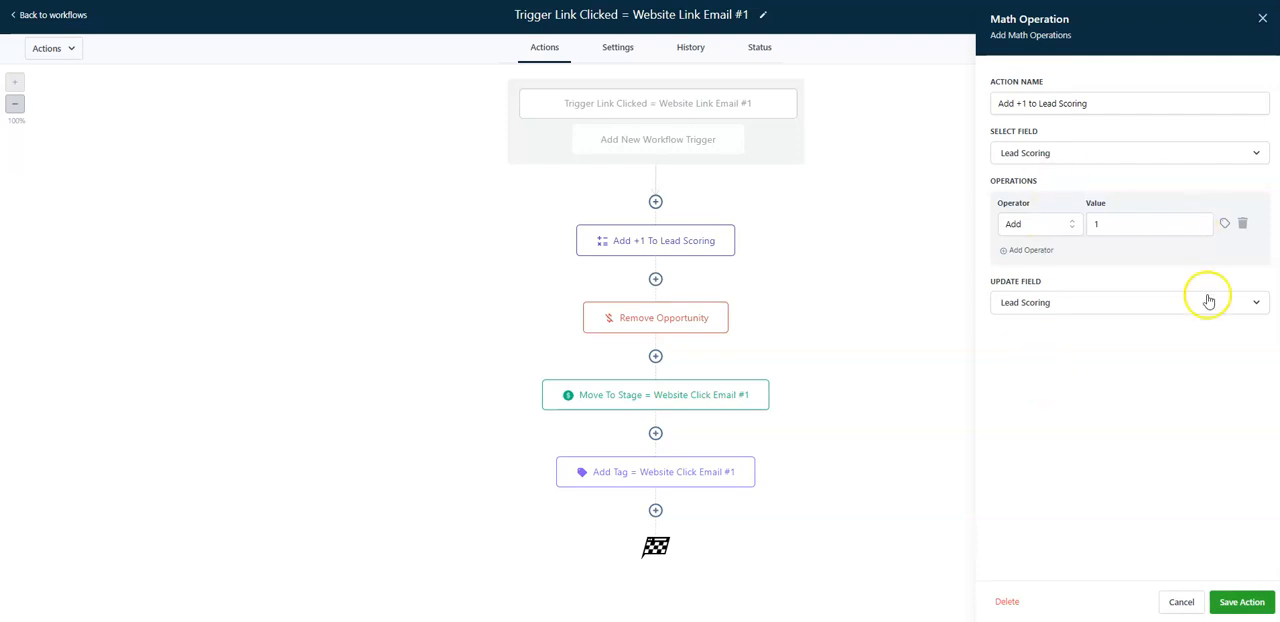
Save the math operation action and the workflow.
click(1244, 601)
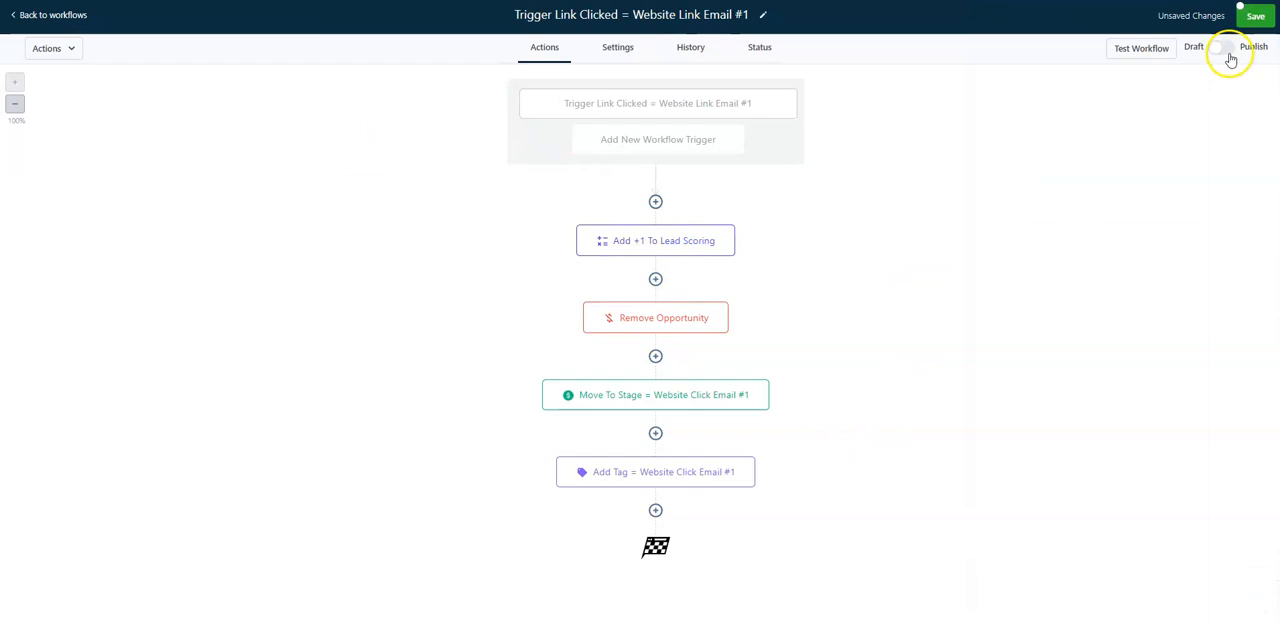
click(1254, 15)
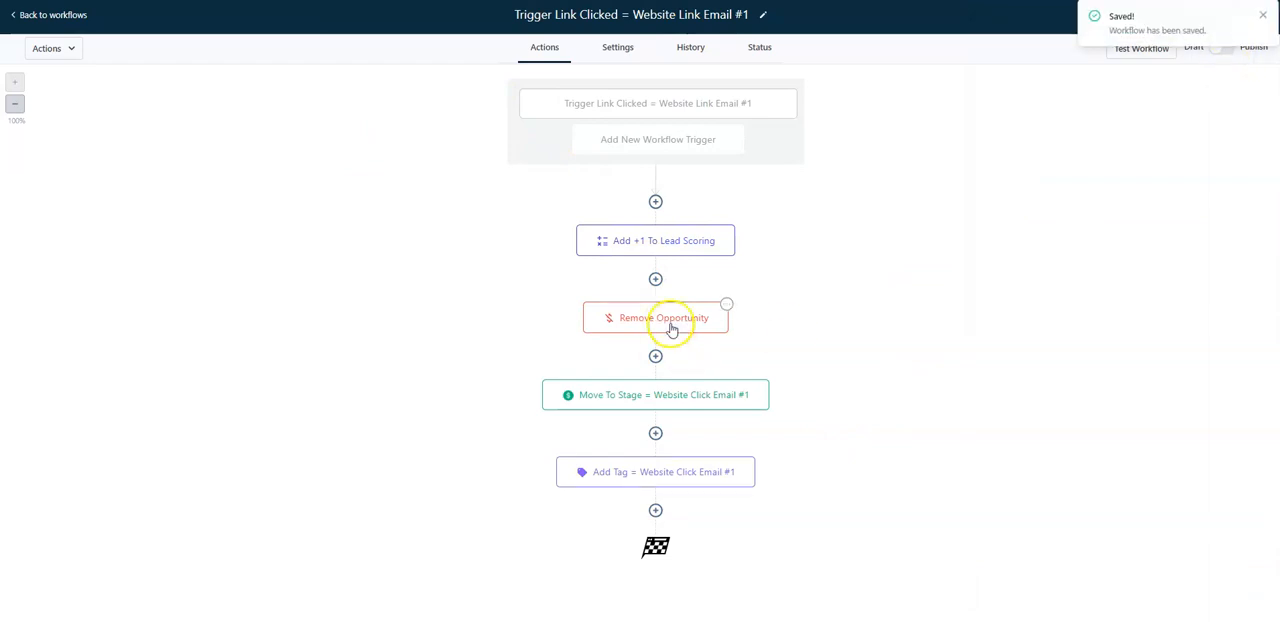
Review the "Move to stage = Website Click Email #1" and "Add +1 to Lead Scoring" actions, closing each without changes.
click(670, 395)
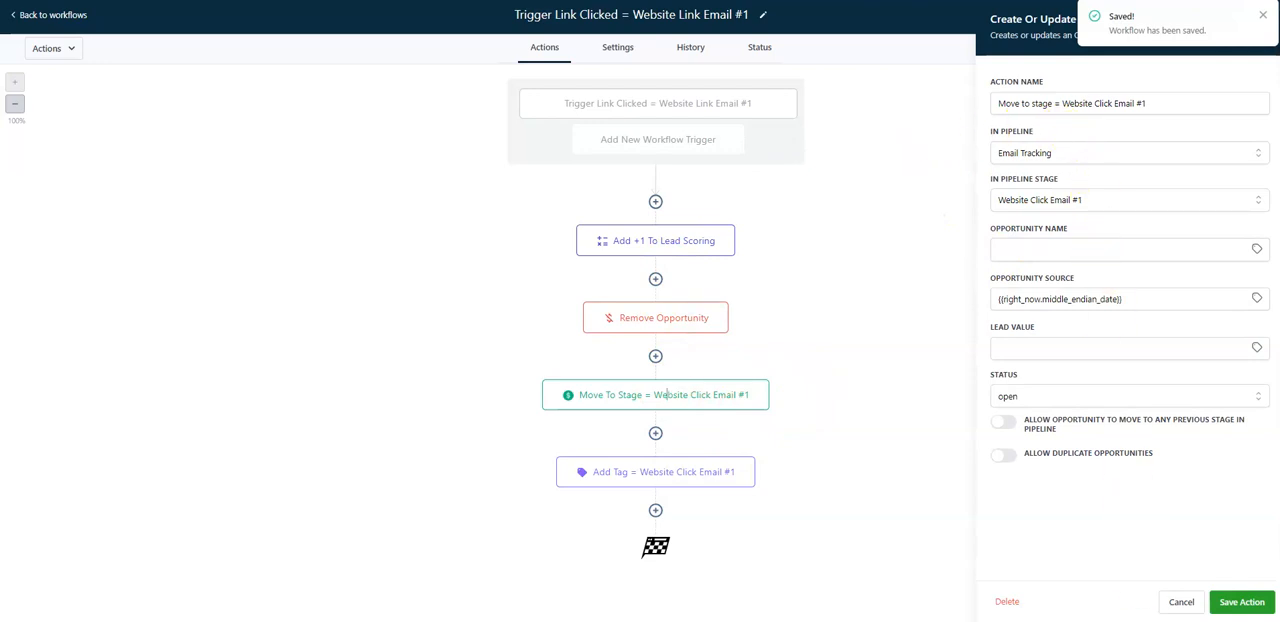
click(1182, 602)
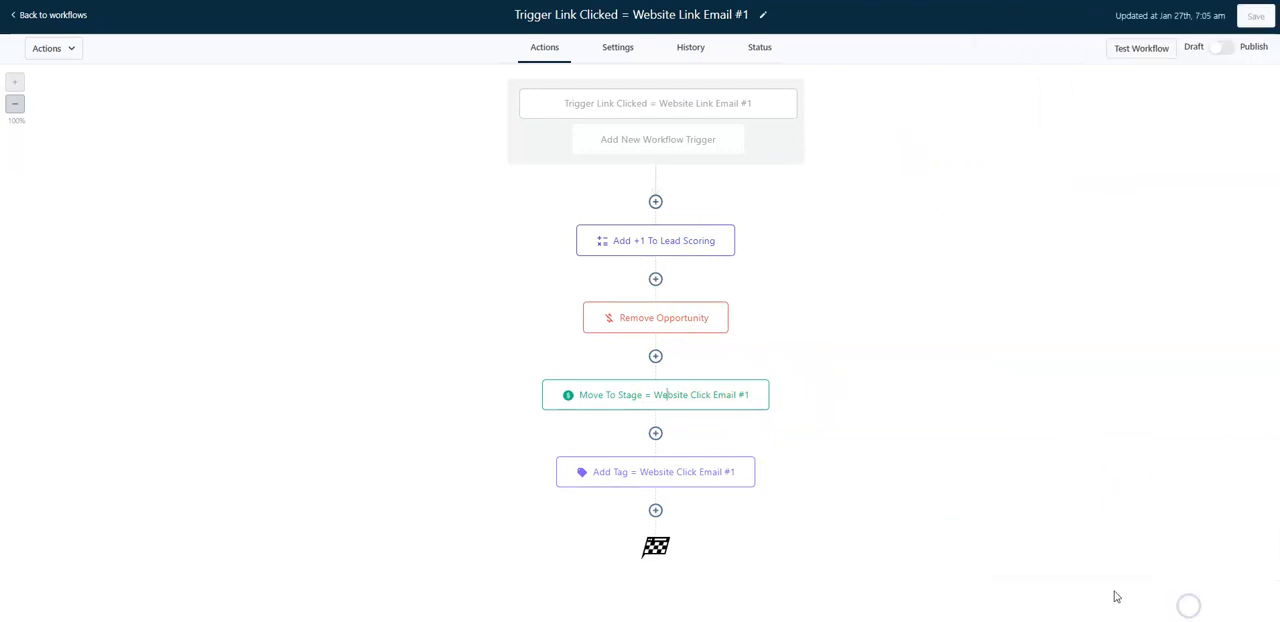
click(696, 240)
click(1182, 601)
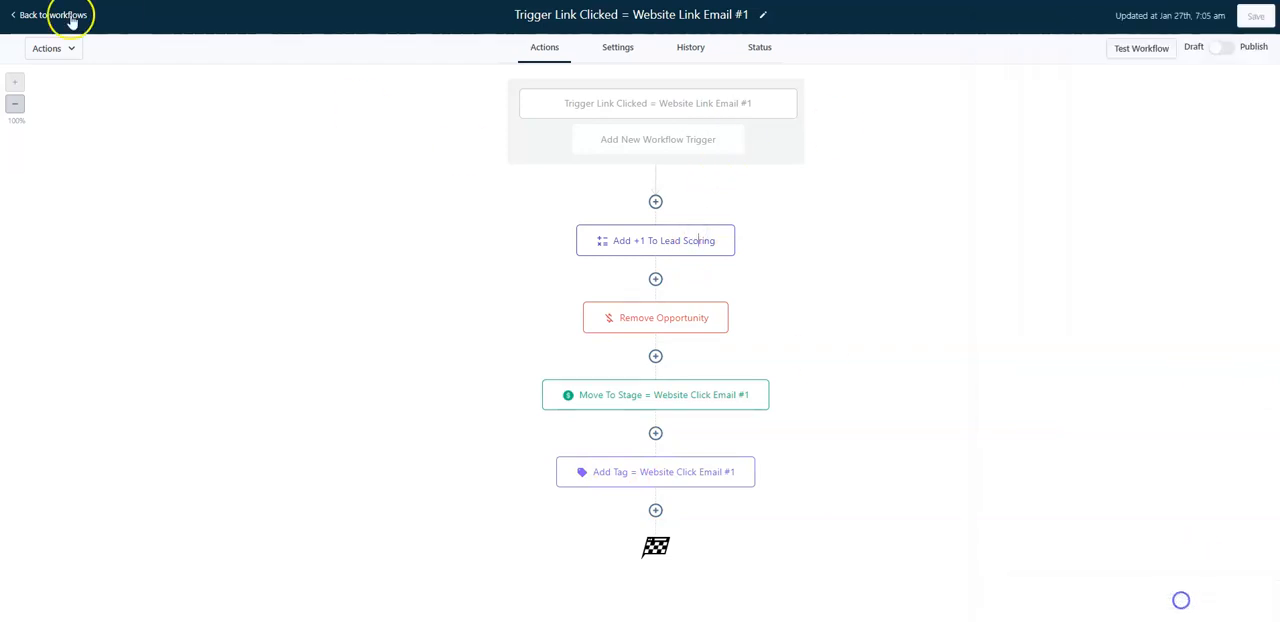
Open the "Trigger Link Clicked = Website Link Email #2" workflow and rename it "Trigger Link Clicked = Booking Link".
click(48, 16)
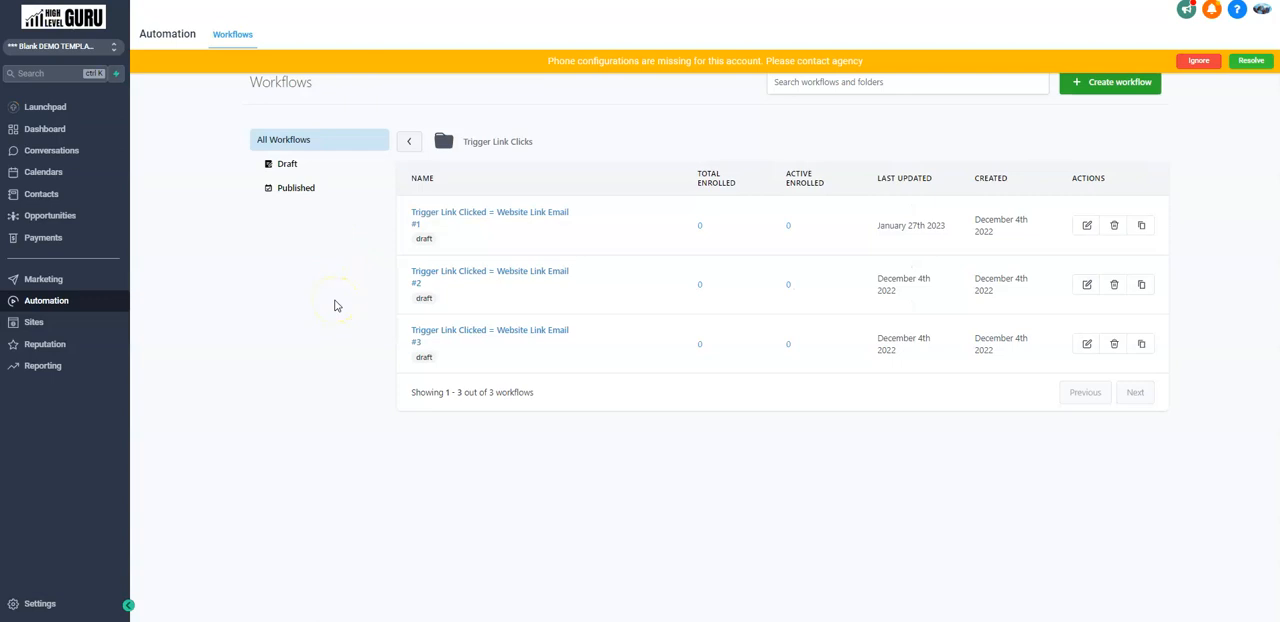
click(494, 271)
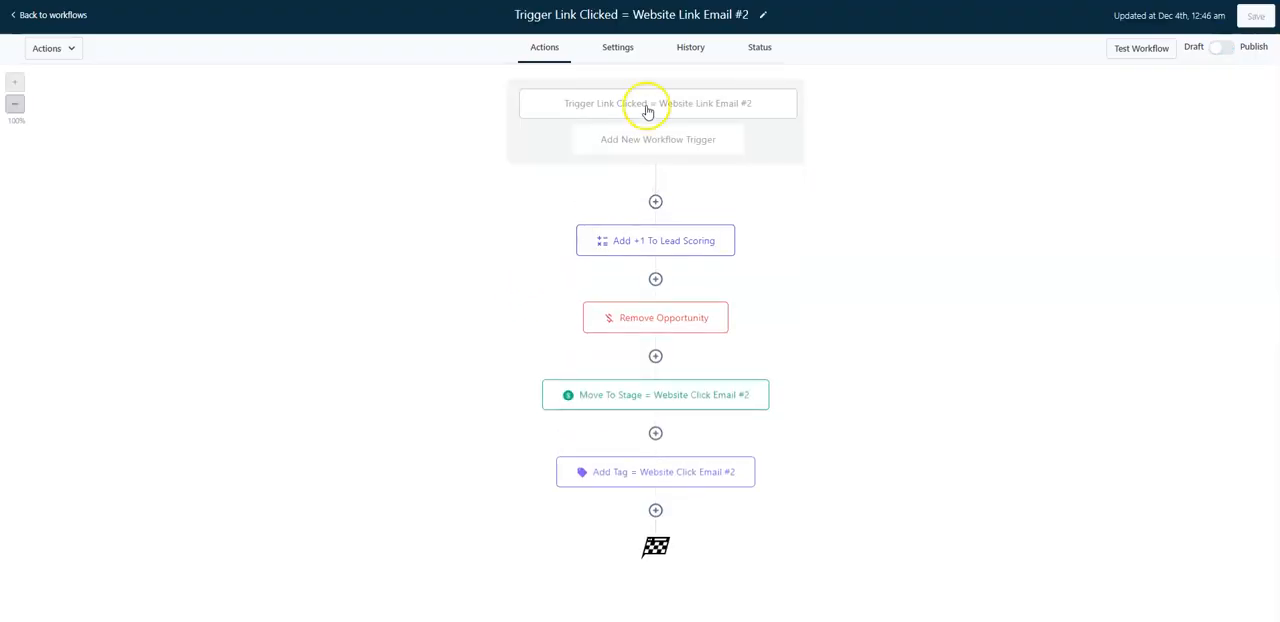
click(634, 13)
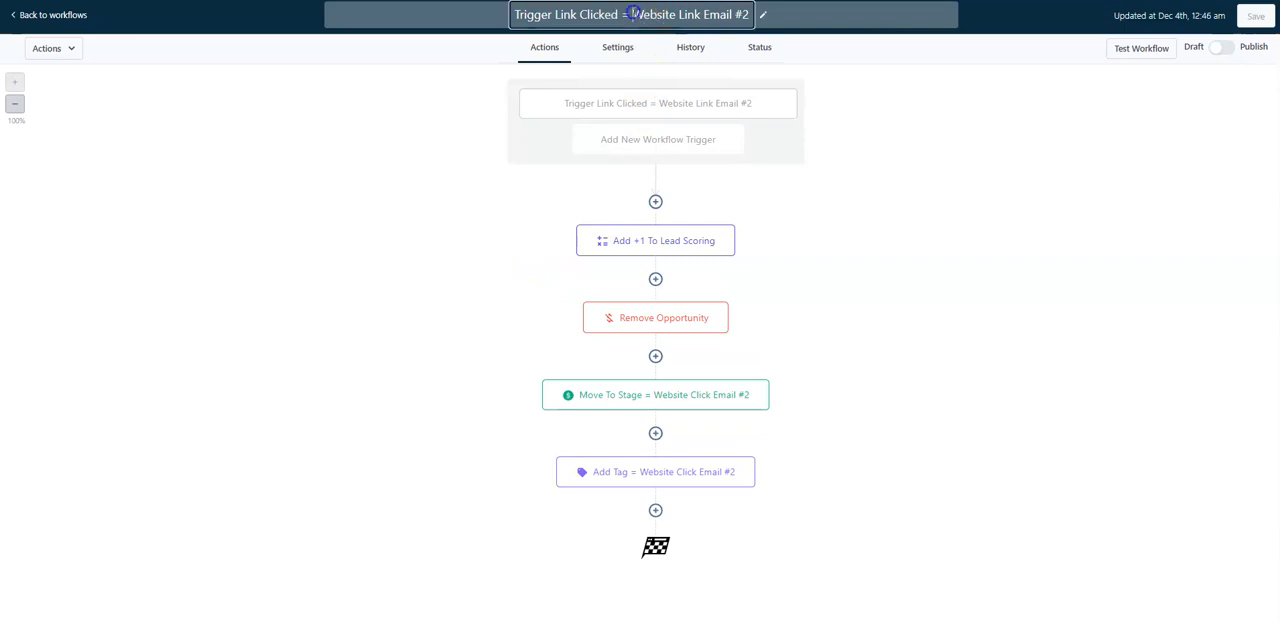
text(Booking Link)
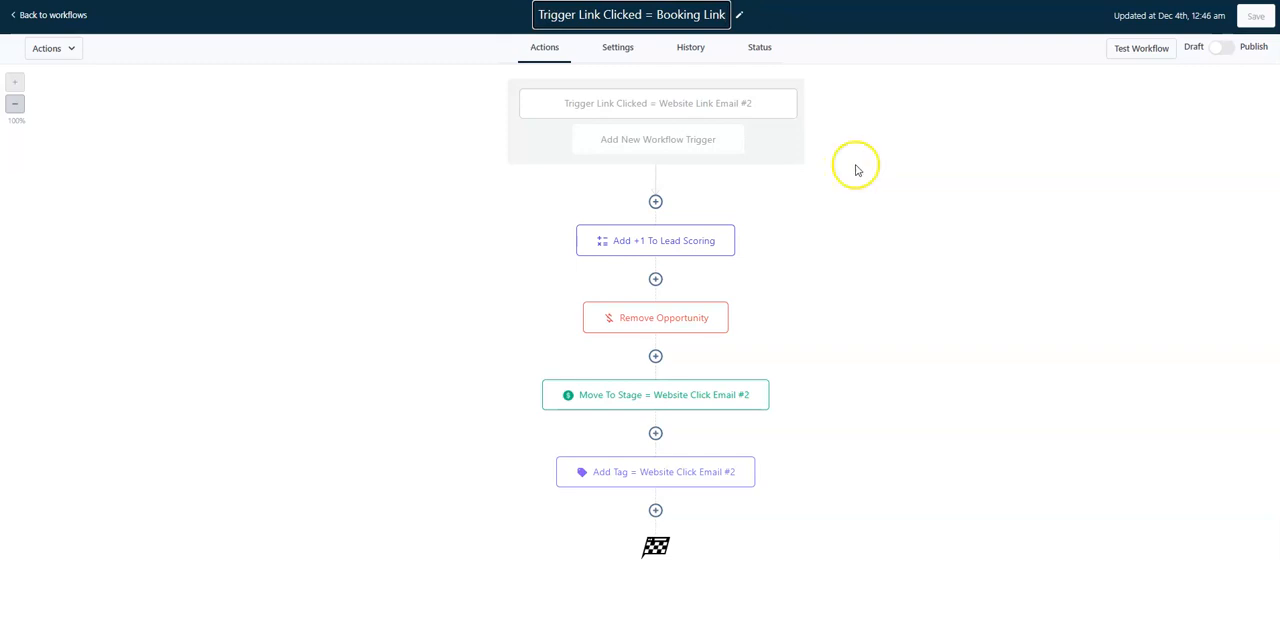
Rename the workflow's math operation action "Add +2 to Lead Scoring".
click(697, 240)
click(1020, 104)
double_click(1024, 103)
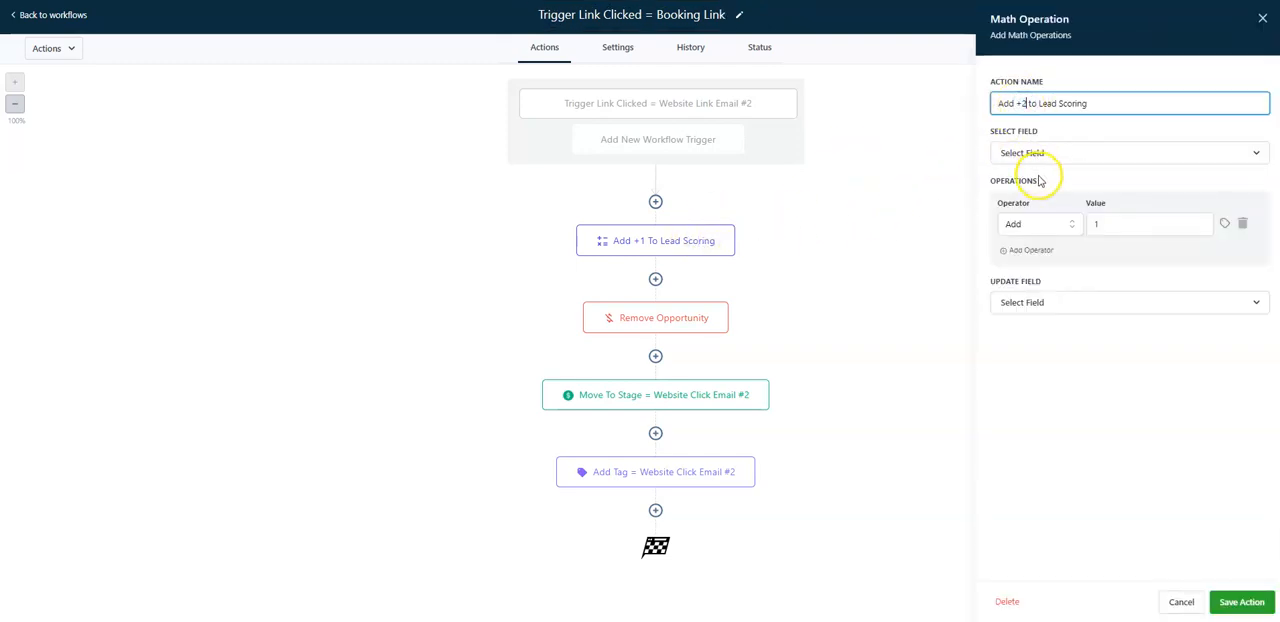
Set the math operation to add 2 to the Lead Scoring field, update Lead Scoring with the result, and save the action.
double_click(1098, 224)
text(2)
click(1014, 156)
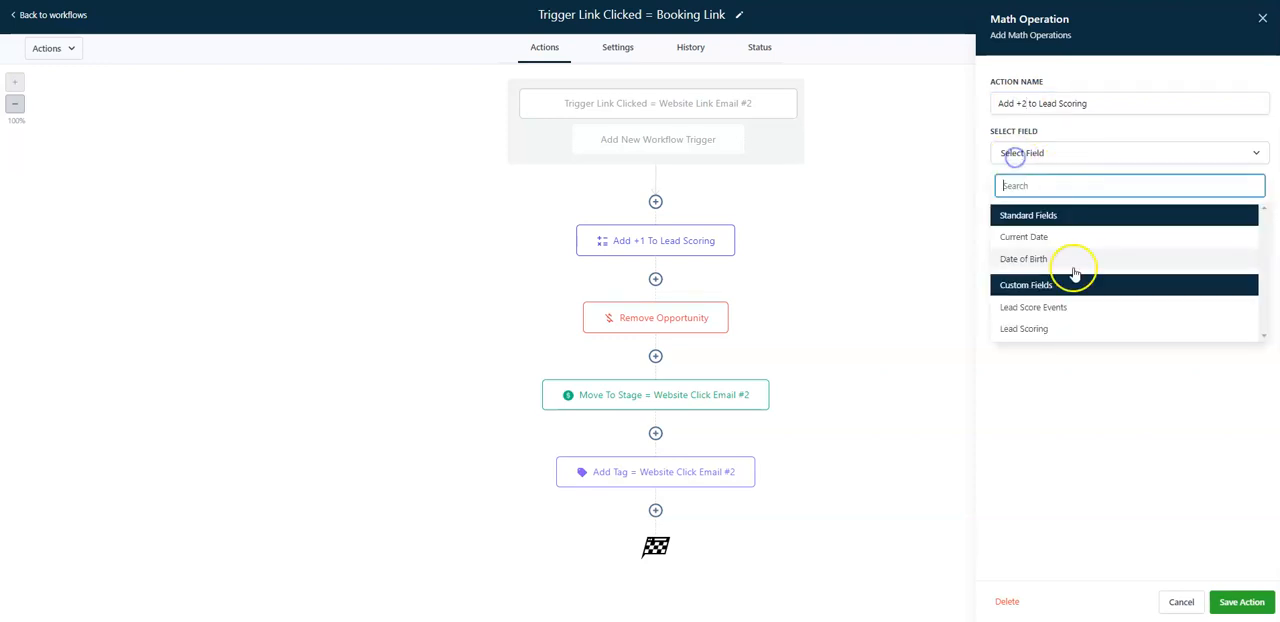
click(1066, 326)
double_click(1104, 224)
text(2)
click(1071, 302)
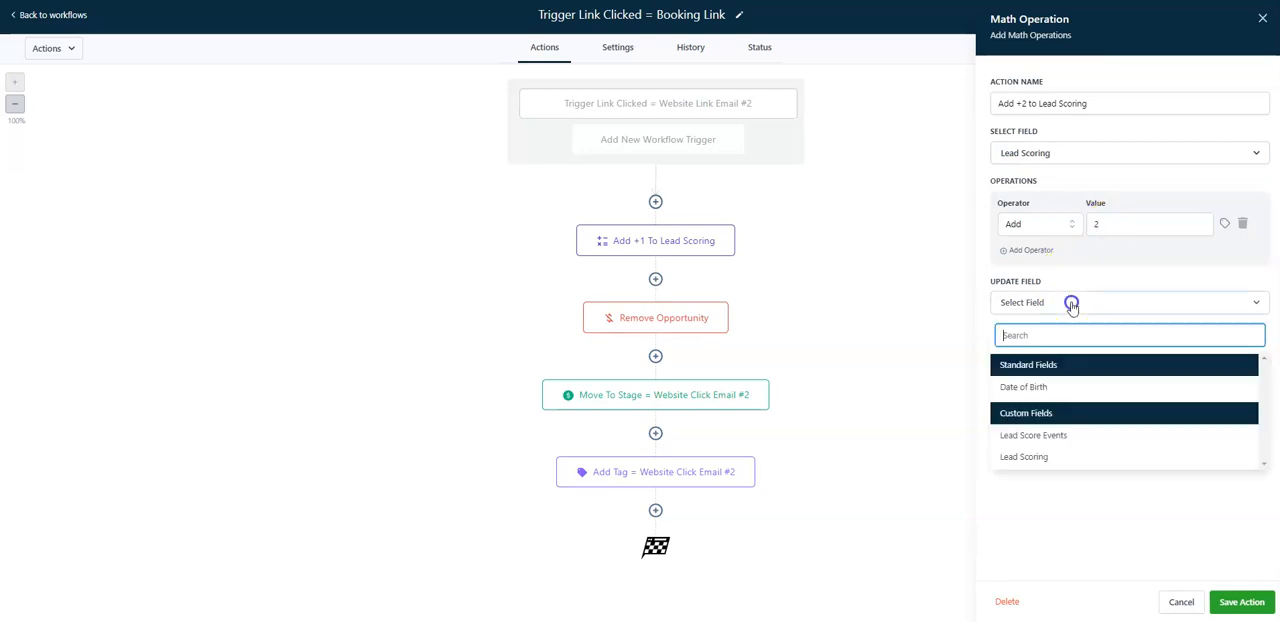
click(1061, 458)
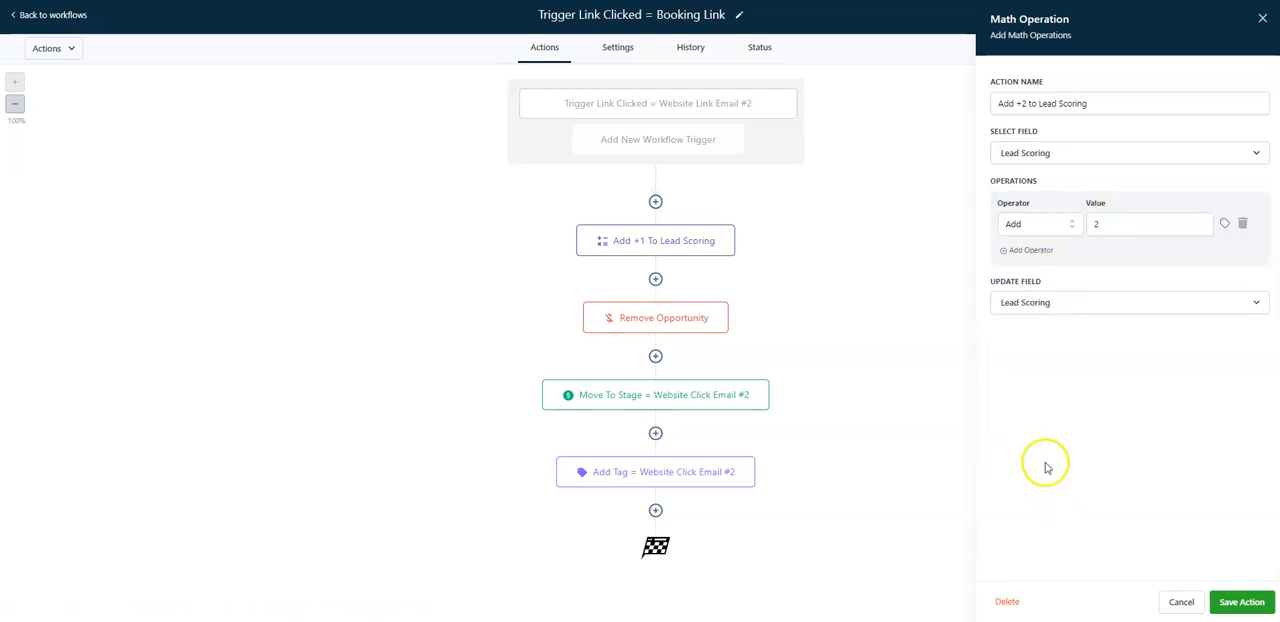
click(1052, 470)
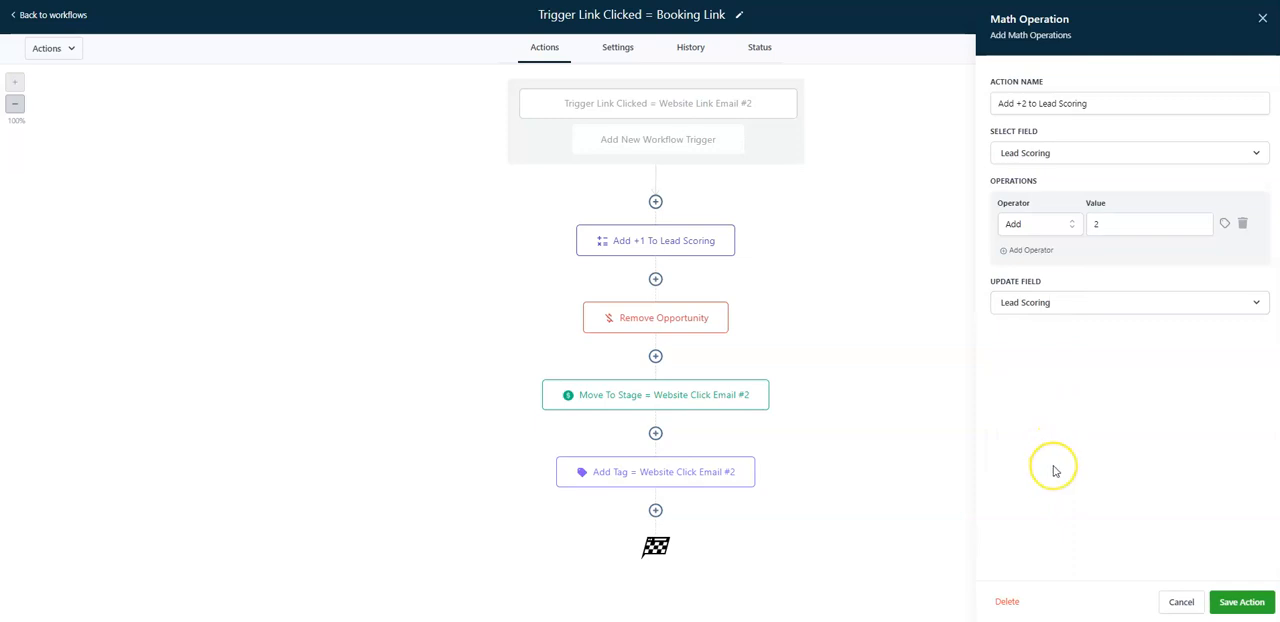
click(1243, 605)
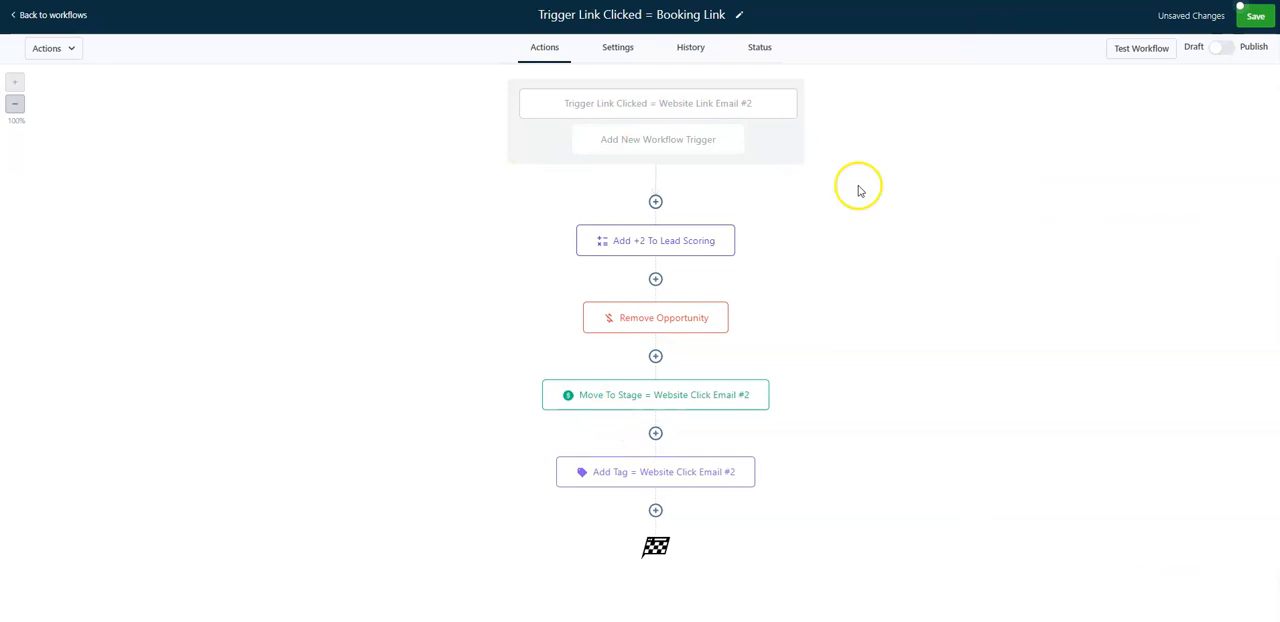
Leave the Booking Link workflow without saving and open the "5 events" workflow in the Lead Scoring Events folder.
click(62, 16)
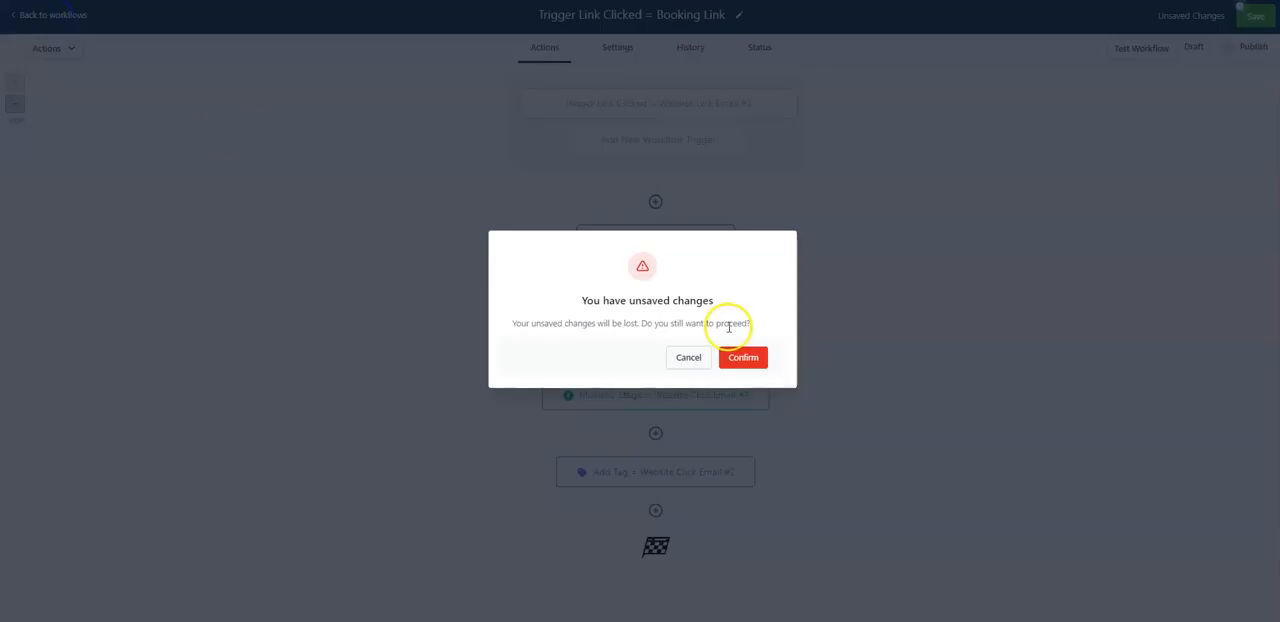
click(748, 359)
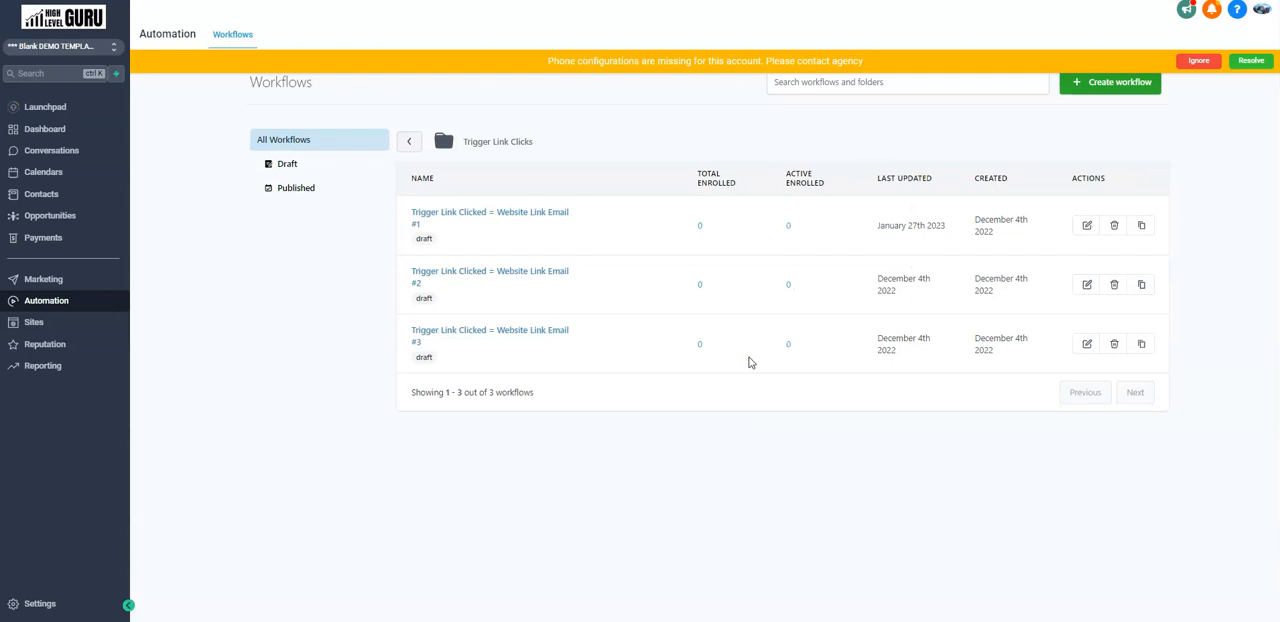
click(1203, 62)
click(409, 141)
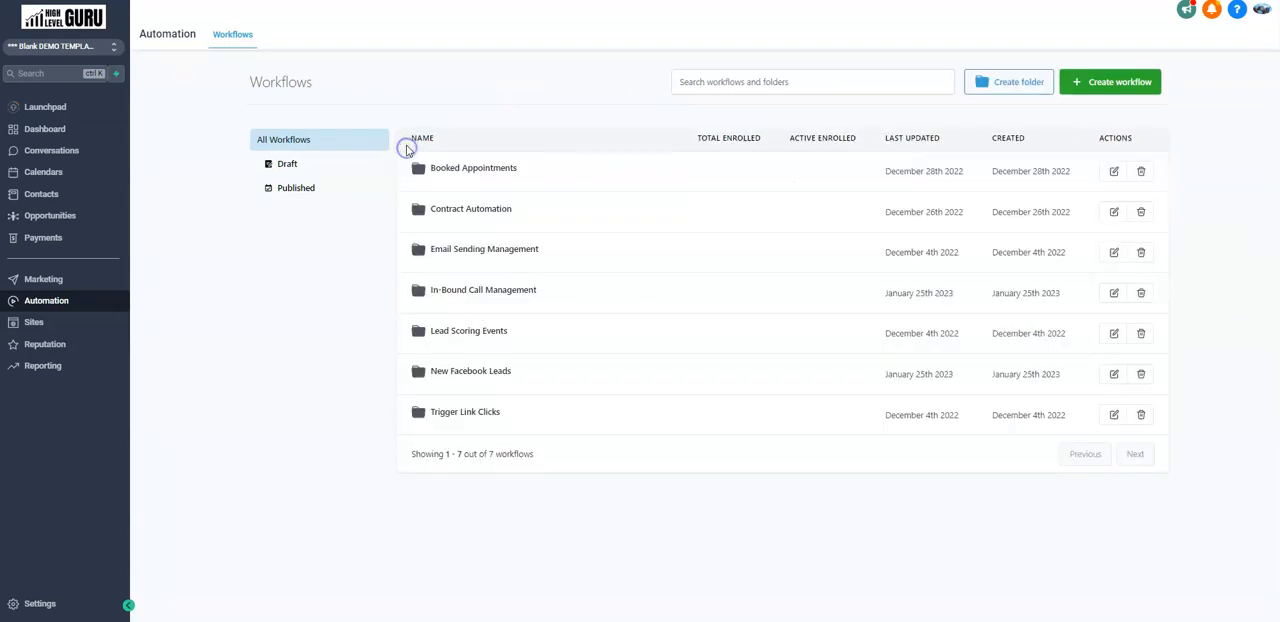
click(493, 331)
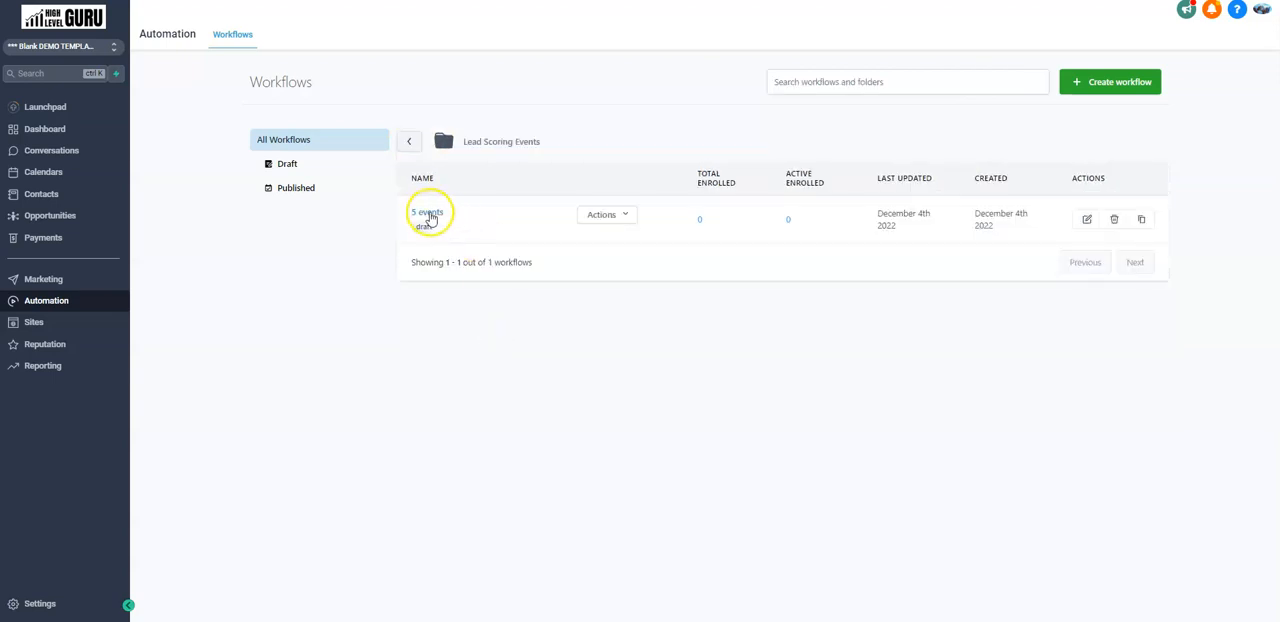
click(429, 213)
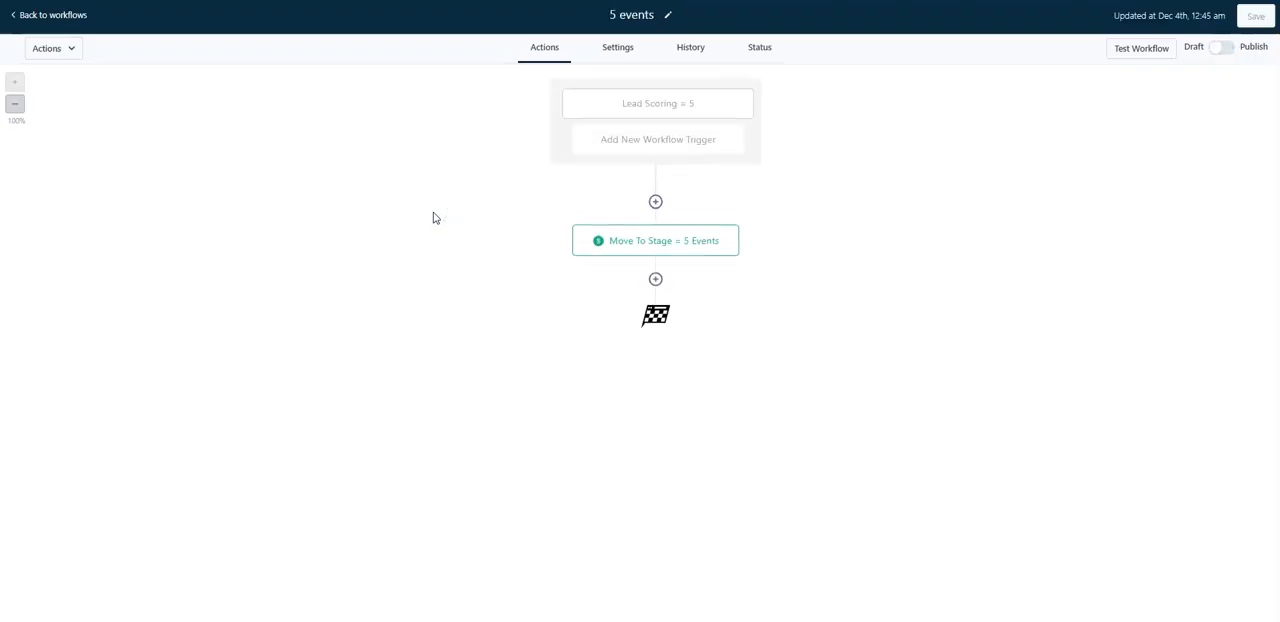
Set the filter field of the "Lead Scoring = 5" workflow trigger to Lead Scoring.
click(727, 110)
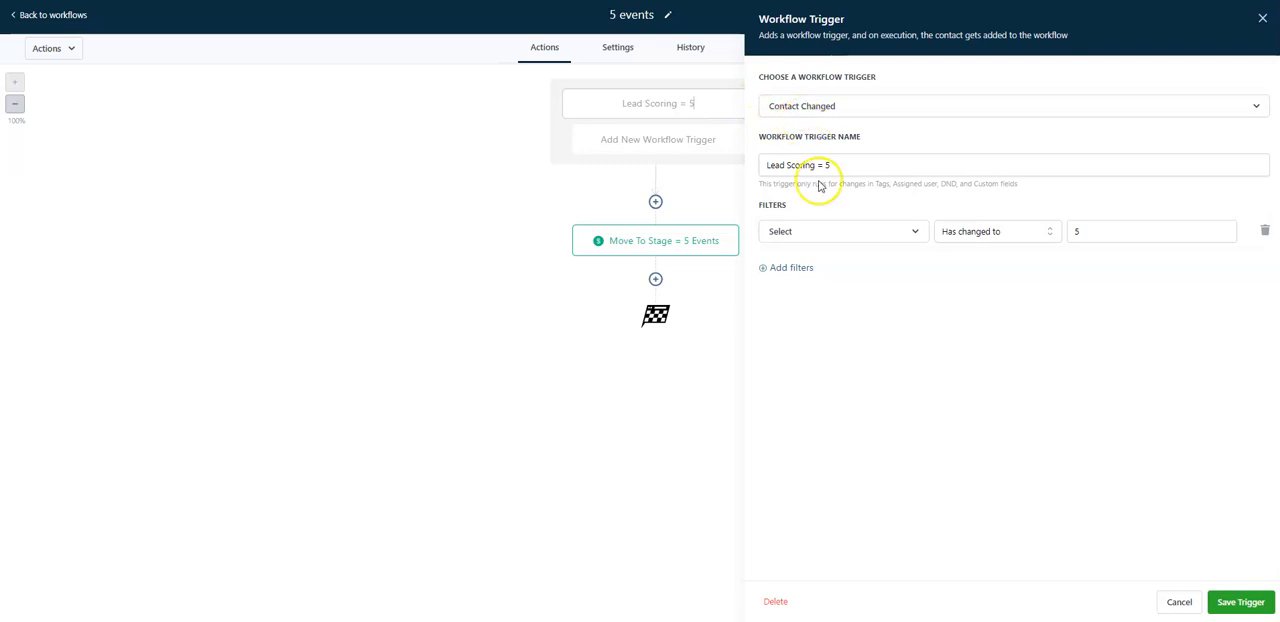
drag(843, 165, 737, 171)
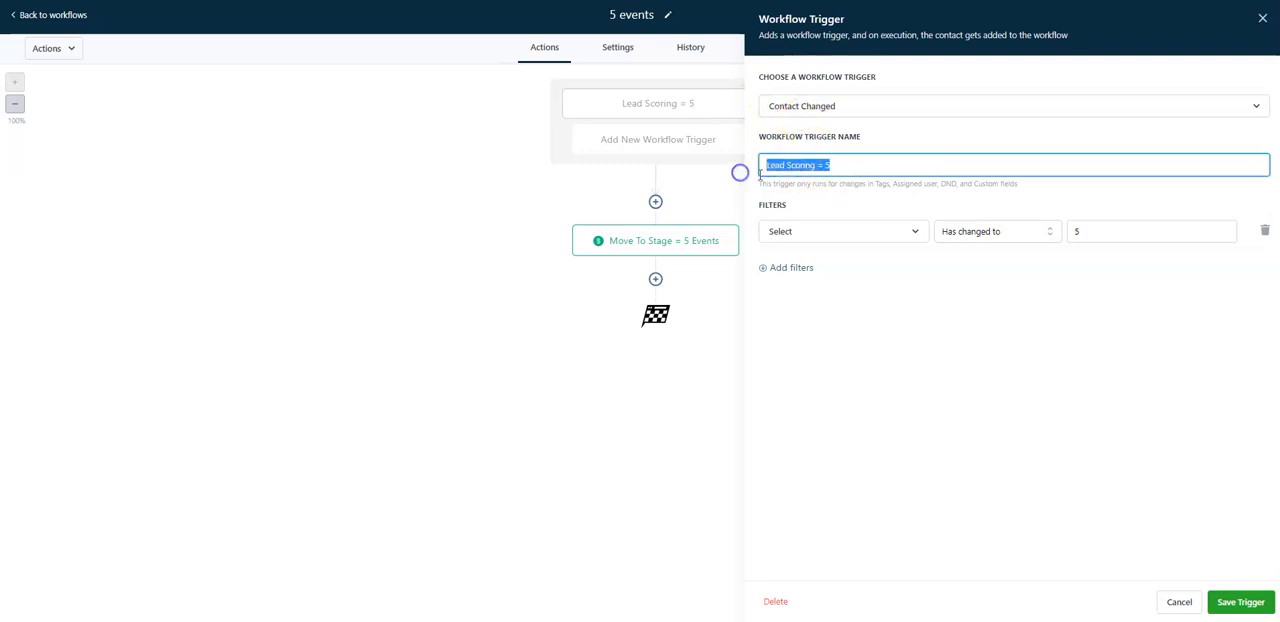
click(909, 238)
scroll(874, 362, down, 5)
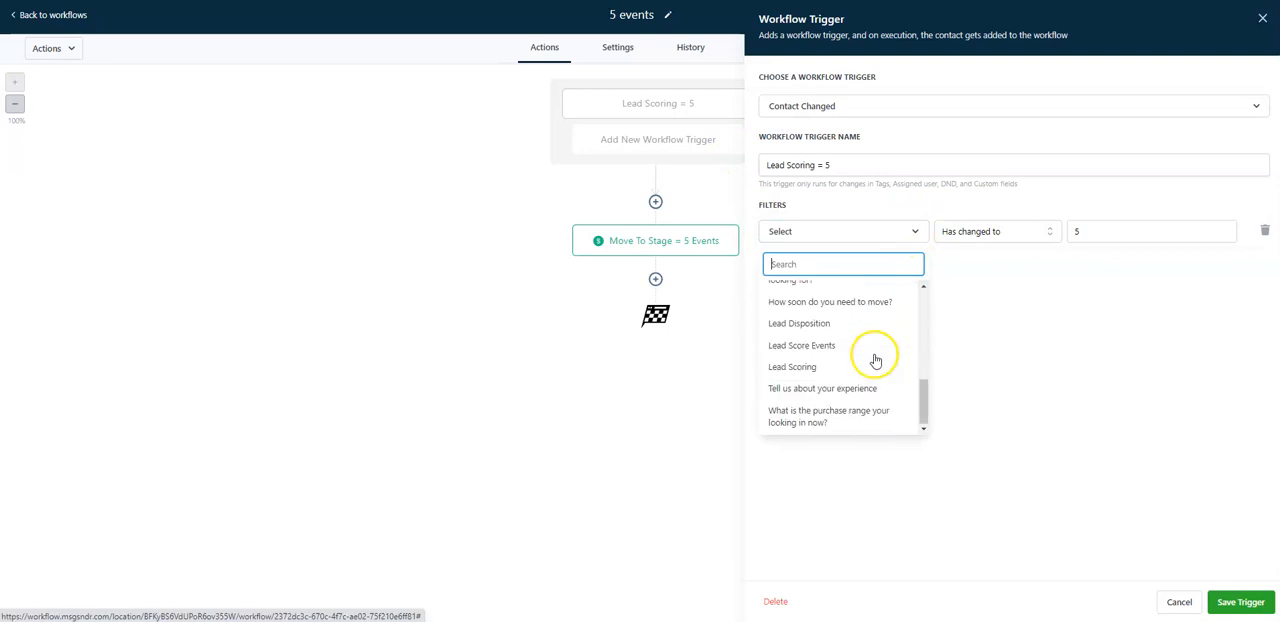
scroll(874, 362, up, 5)
click(863, 264)
text(lead)
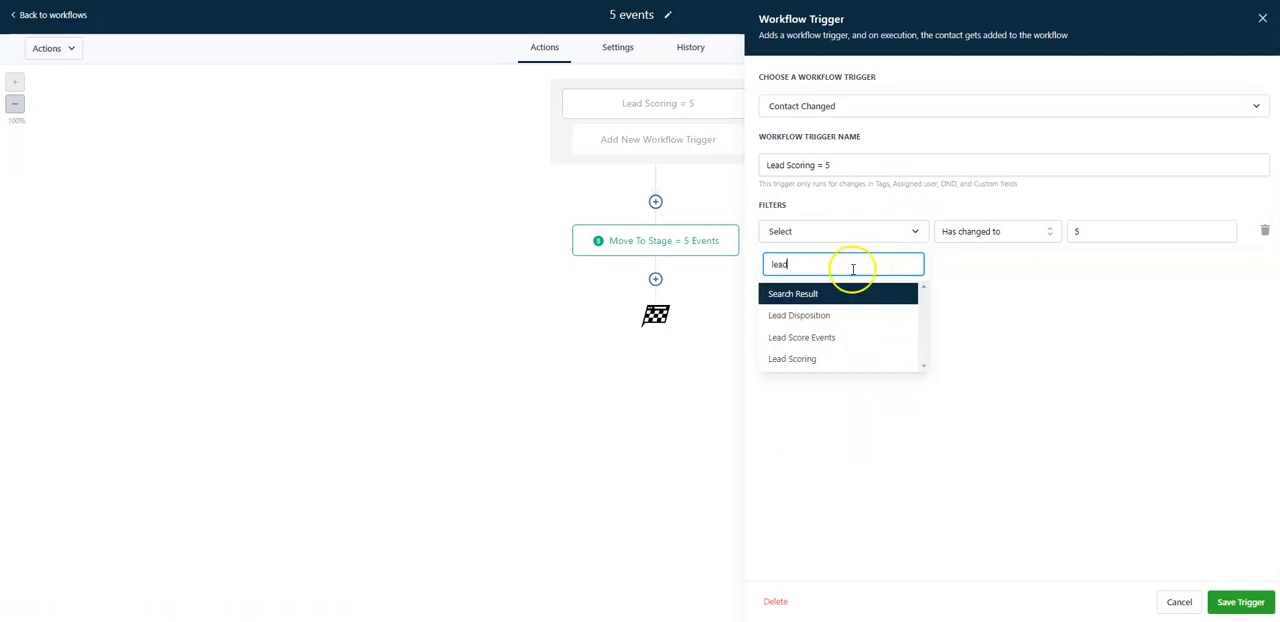
click(803, 360)
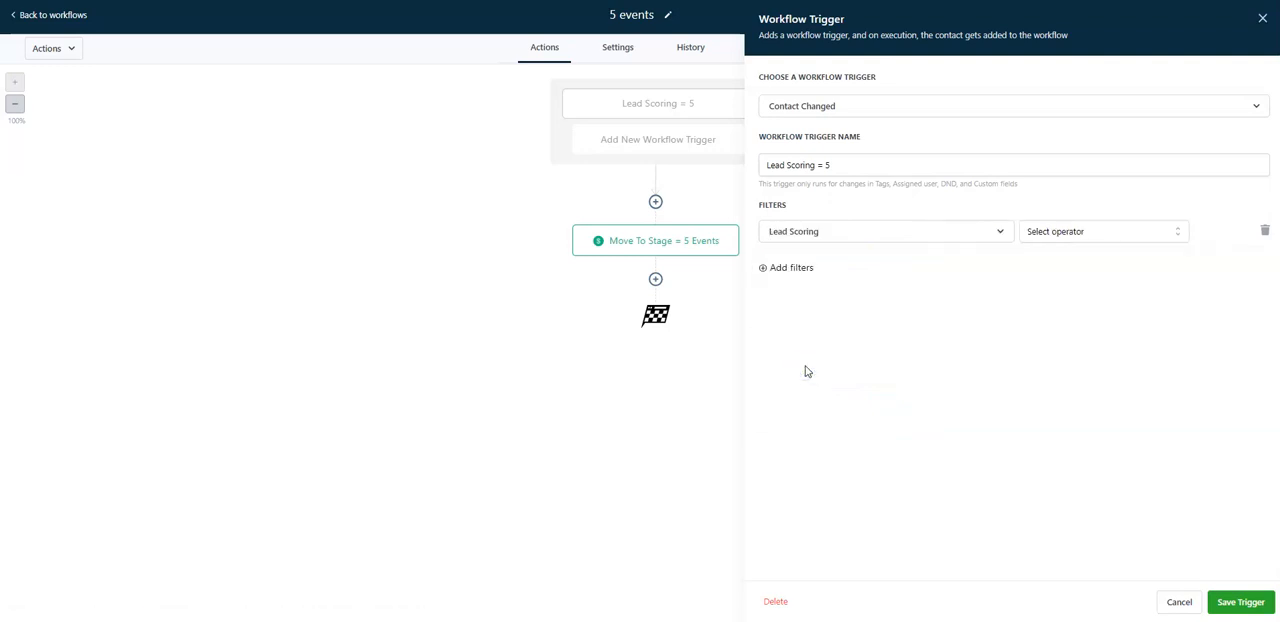
Set the trigger filter's condition to "Has changed to" 5 and save the trigger.
click(1070, 228)
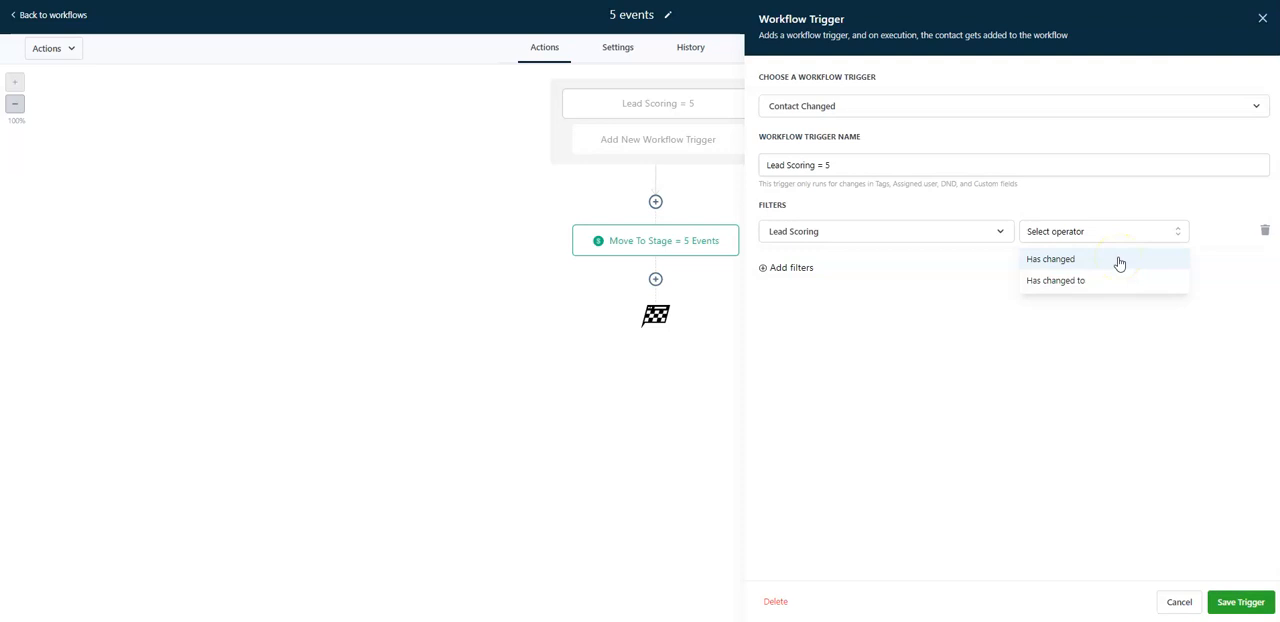
click(1104, 283)
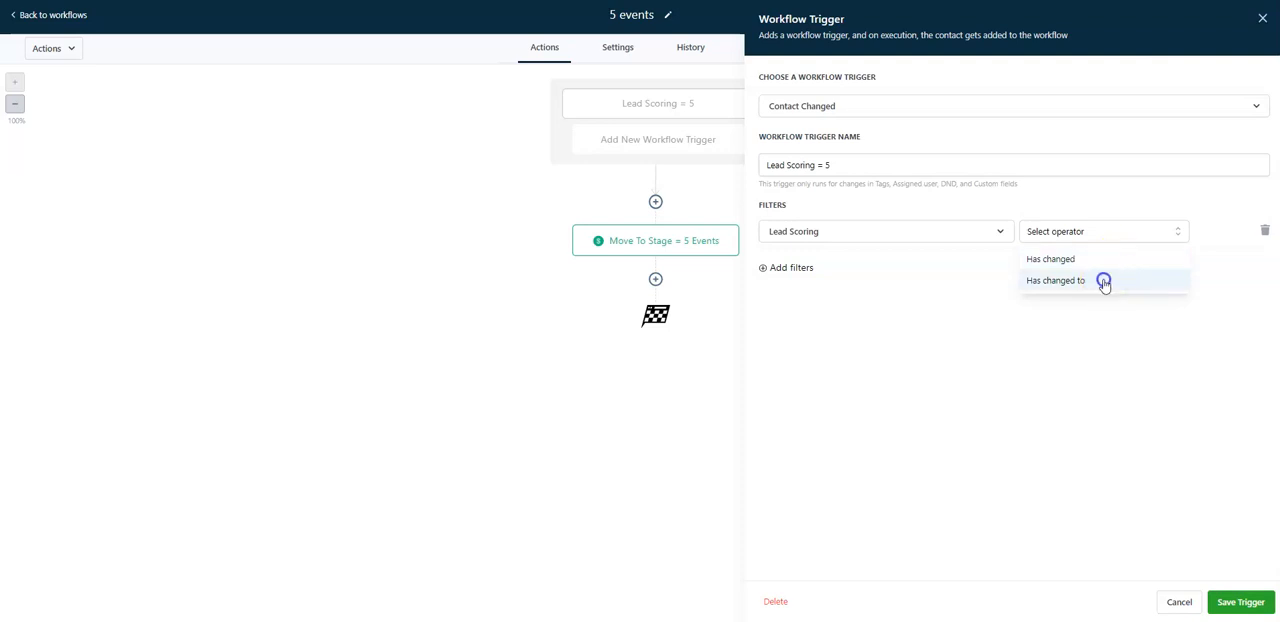
click(1109, 228)
text(5)
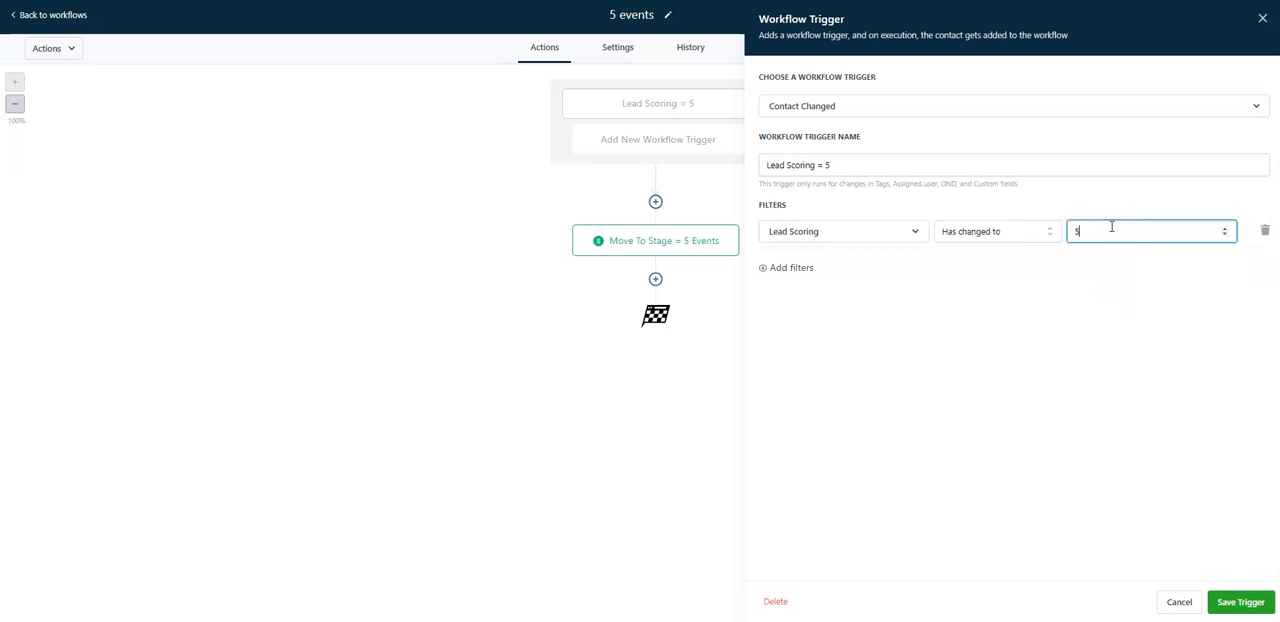
click(1243, 603)
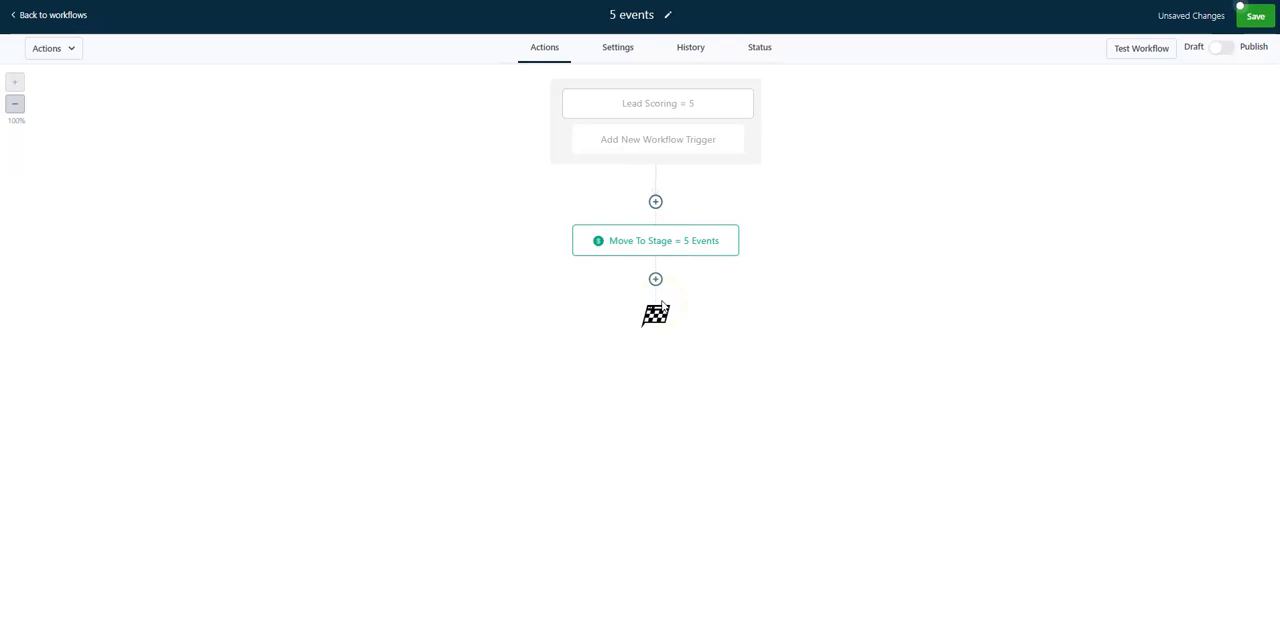
Add a Send Internal Notification action after "Move To Stage = 5 Events" with SMS as the notification type.
click(655, 280)
click(655, 280)
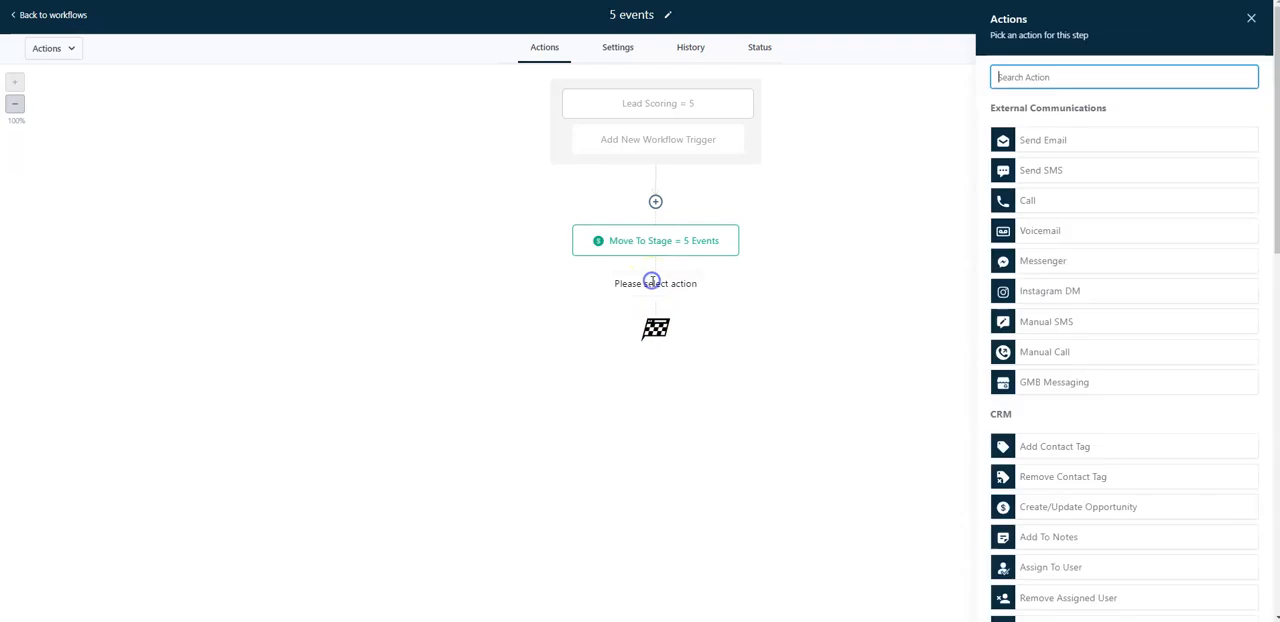
text(inter)
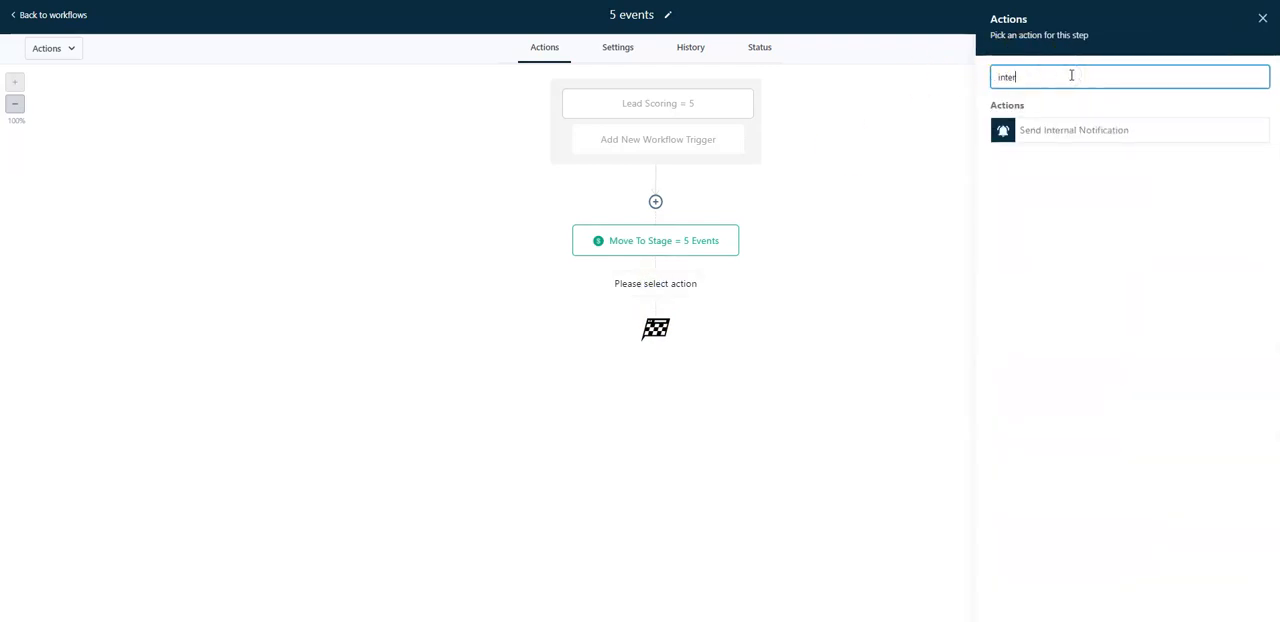
click(1088, 136)
click(1067, 151)
click(1054, 236)
Insert the contact's full name, phone and email custom values into the notification message.
click(1104, 384)
click(1028, 300)
mouse_move(1058, 322)
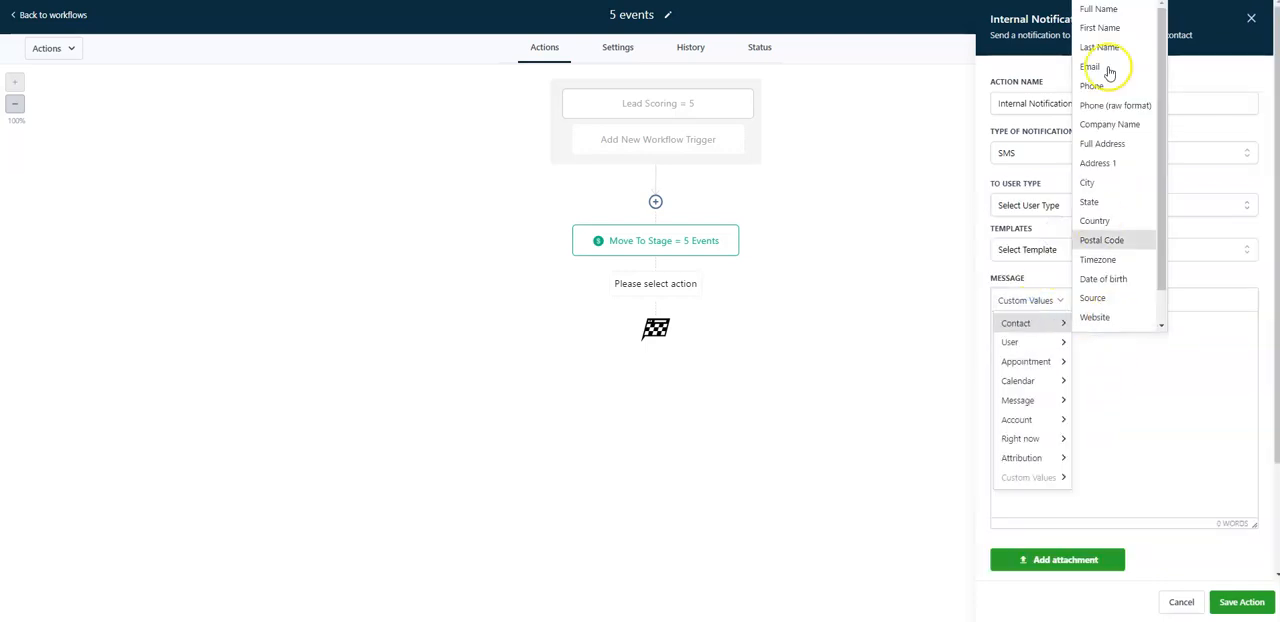
click(1098, 9)
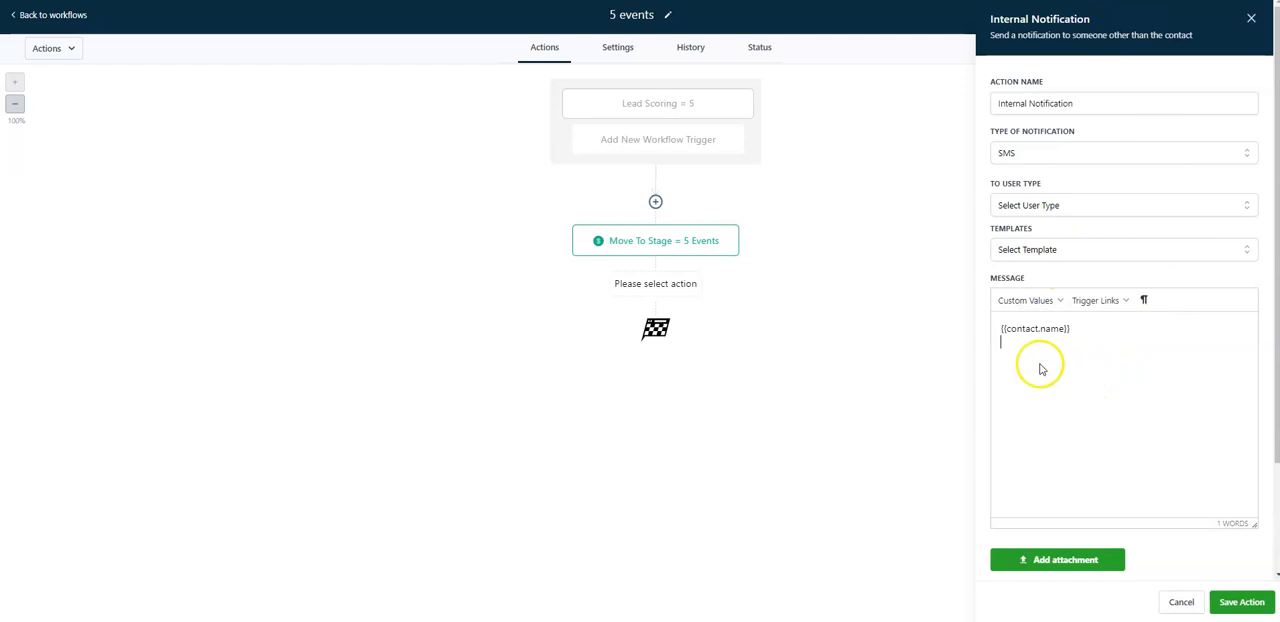
click(1048, 296)
mouse_move(1049, 329)
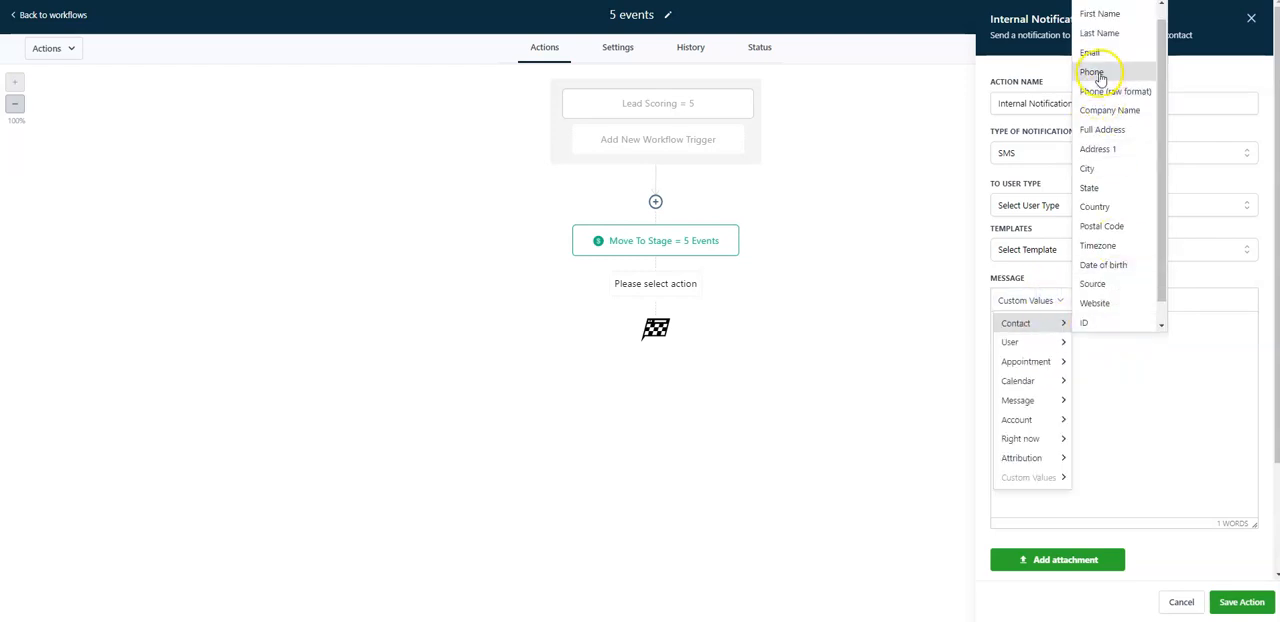
click(1099, 73)
click(1026, 300)
mouse_move(1030, 322)
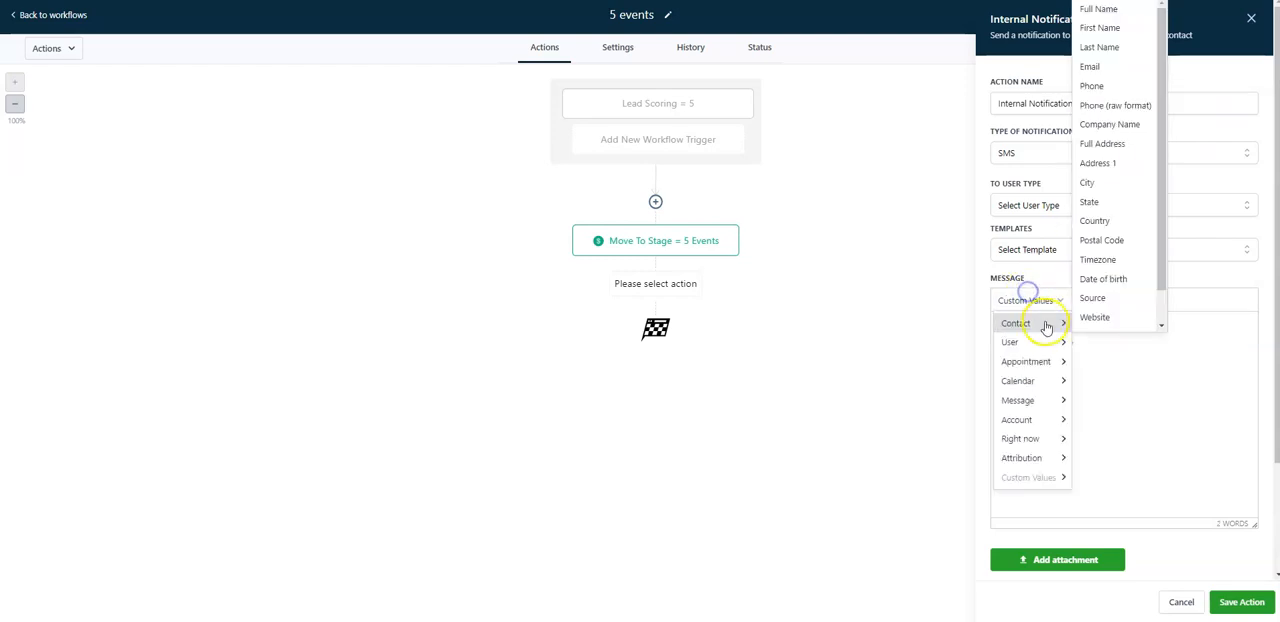
click(1120, 69)
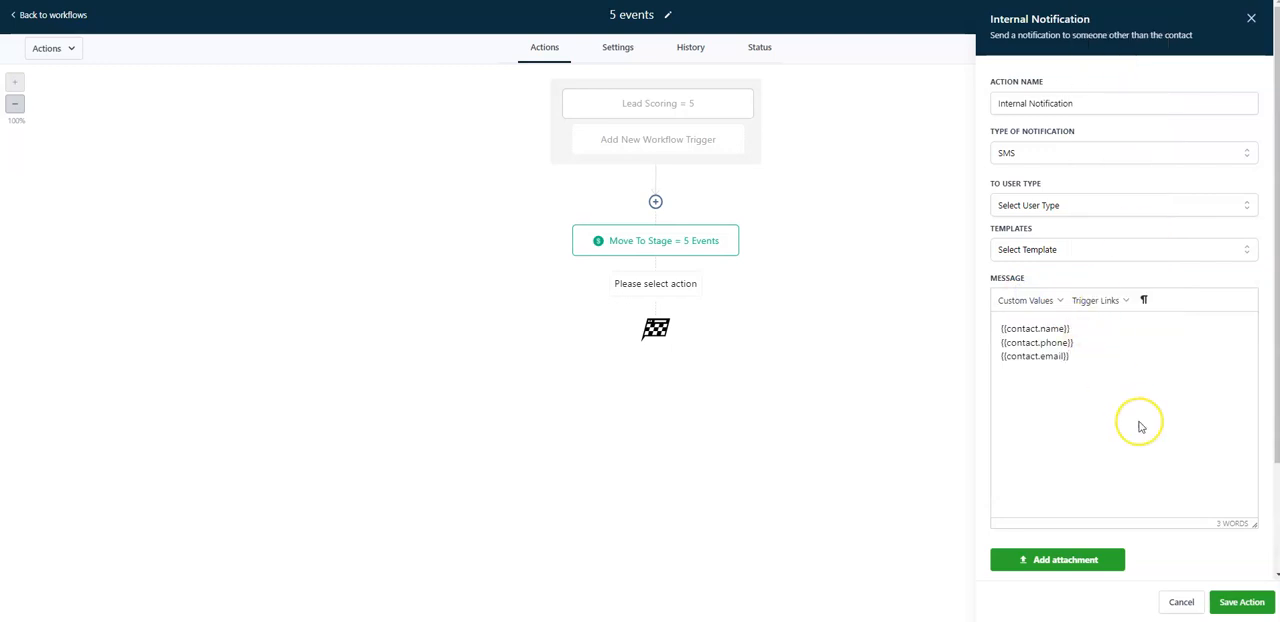
Add the text "Has just reached a score = 5 !" below the custom values and try to save the notification action.
text(Has just reached a)
text( score o)
text(f)
key(BackSpace)
key(BackSpace)
text(= 5)
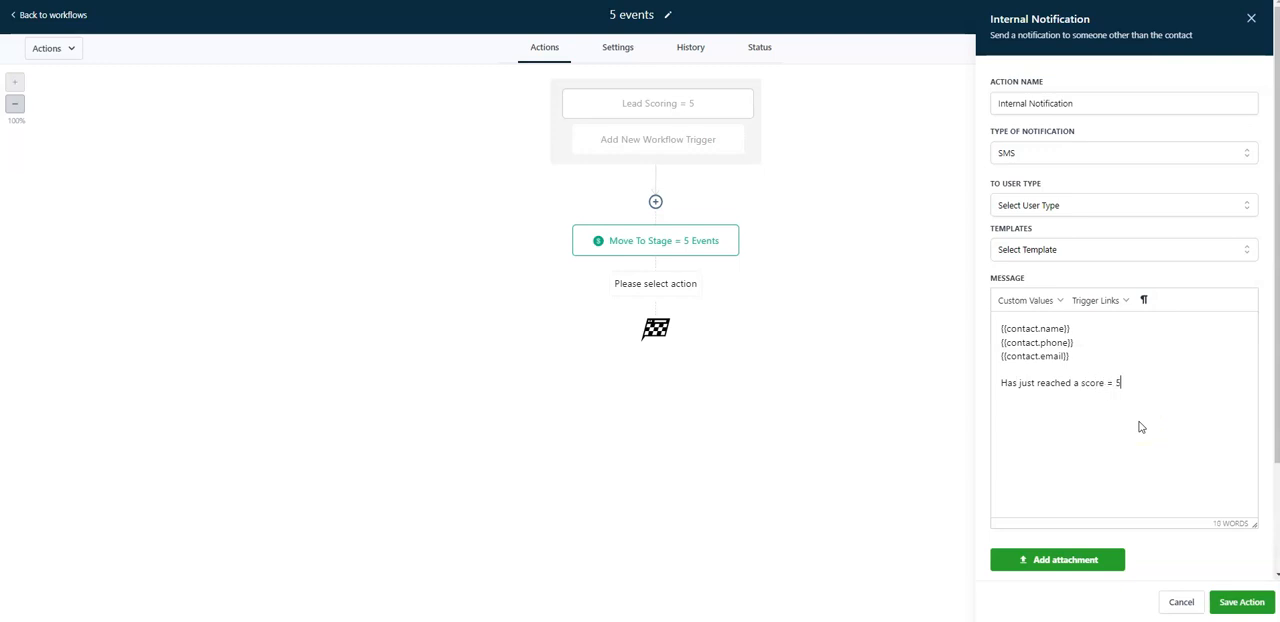
text( !)
click(1148, 421)
click(1242, 602)
Discard the internal notification and leave the "5 events" workflow without saving its changes.
click(1250, 18)
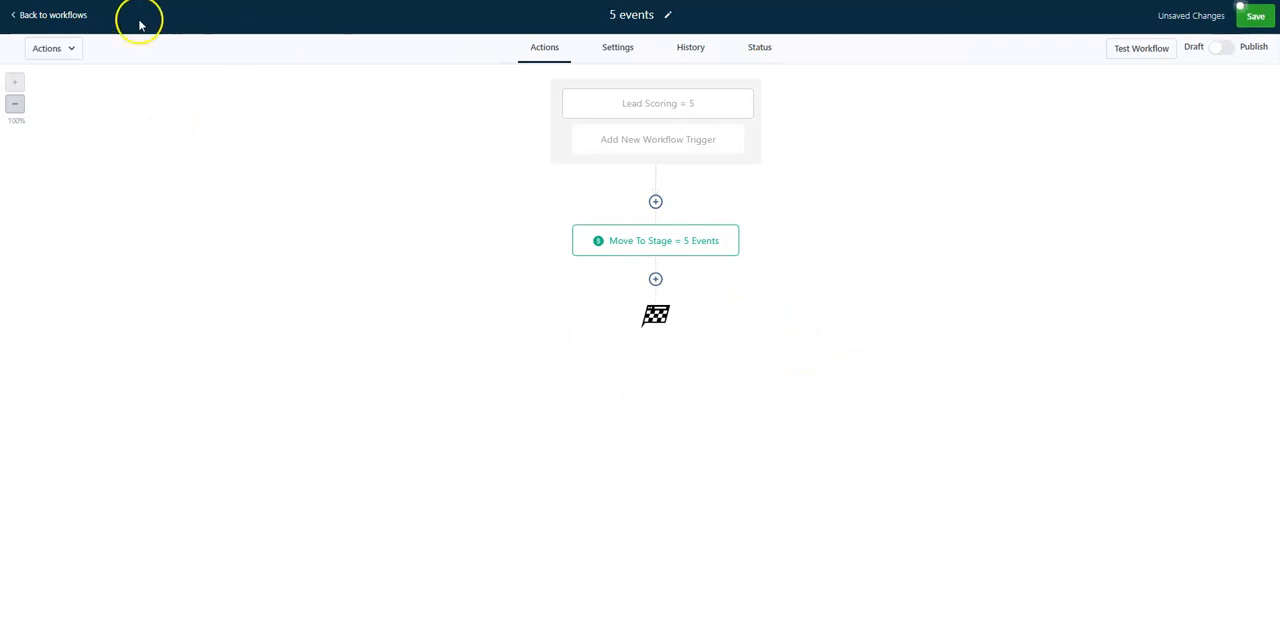
click(80, 15)
click(735, 358)
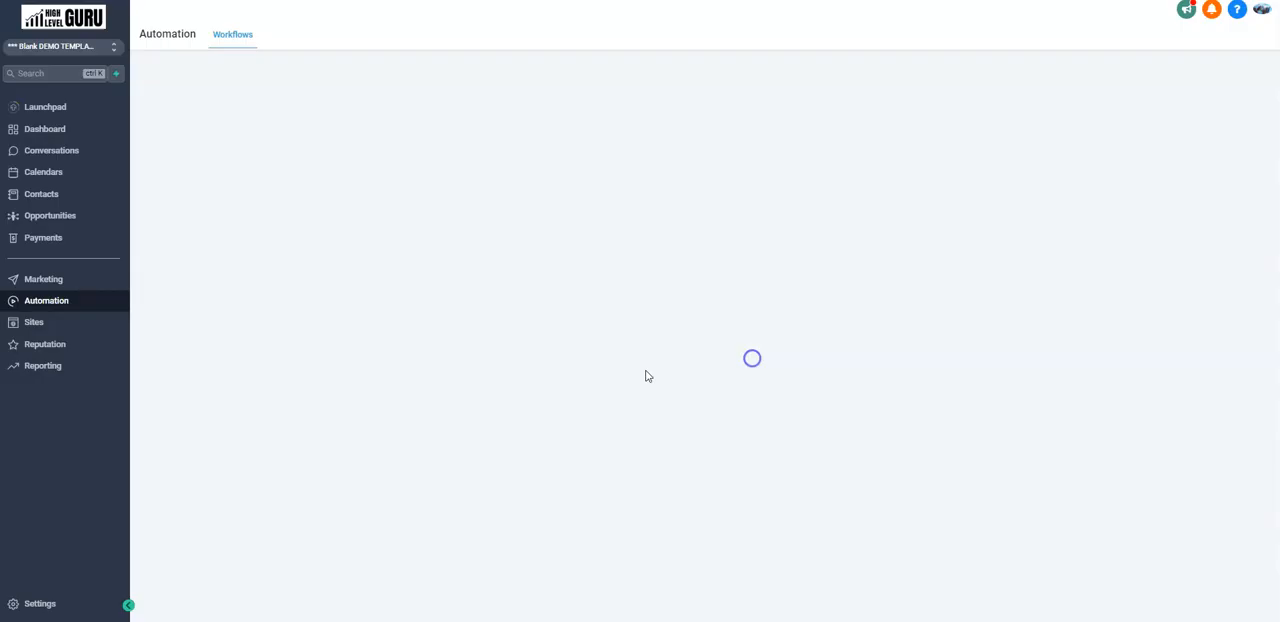
Examine the stages of the Event Management pipeline in Opportunities, then close its editor without saving.
click(50, 217)
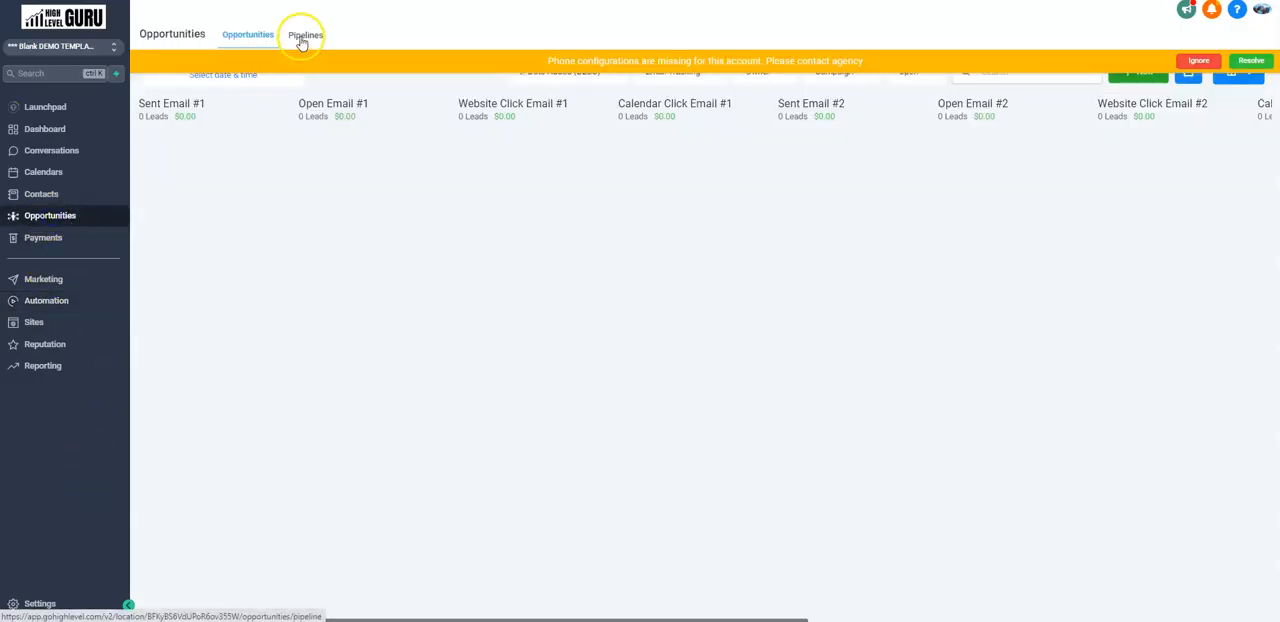
click(305, 36)
click(1156, 178)
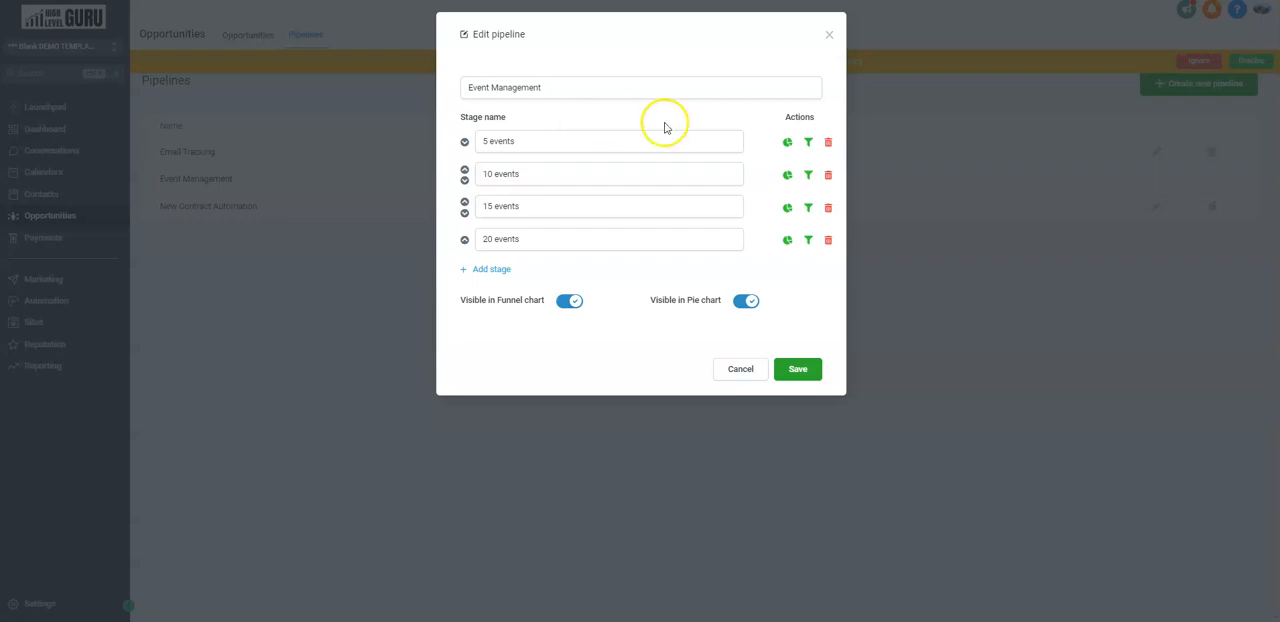
click(601, 174)
click(597, 207)
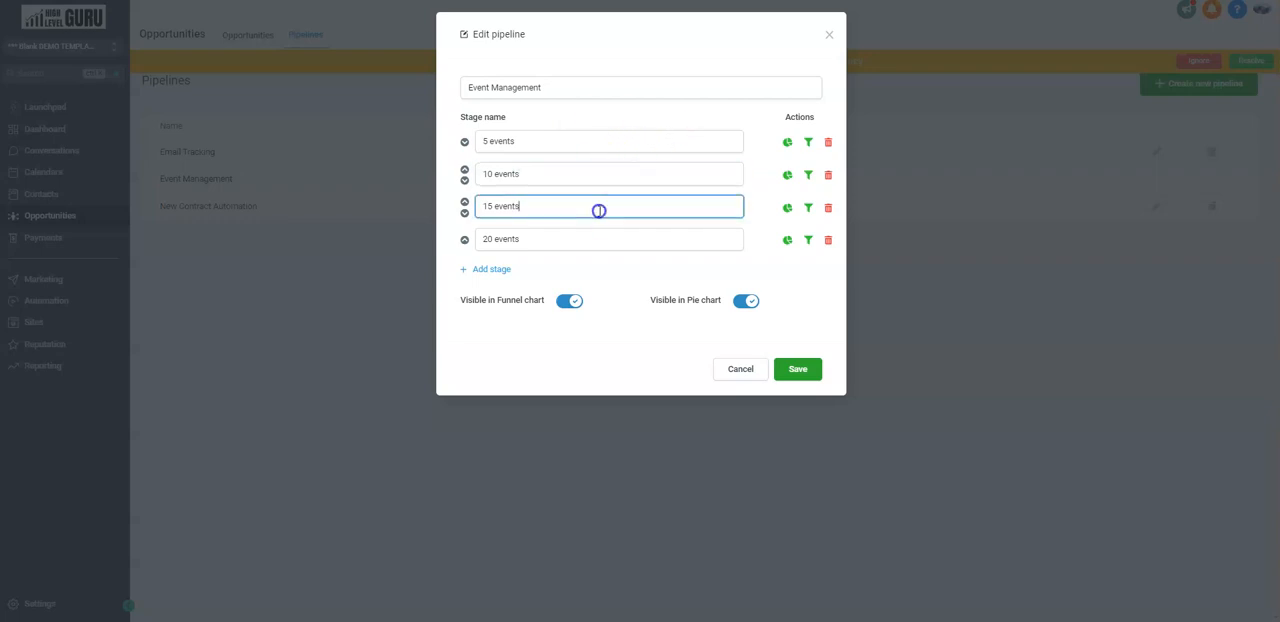
click(600, 244)
click(597, 204)
click(597, 174)
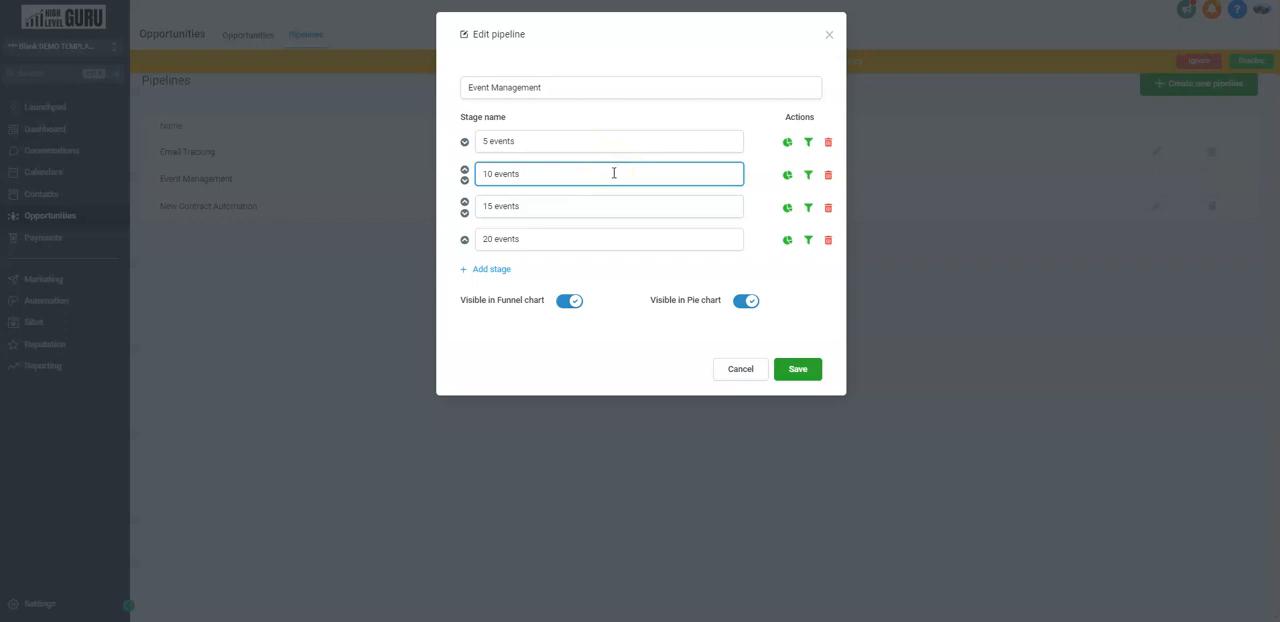
click(606, 170)
click(755, 367)
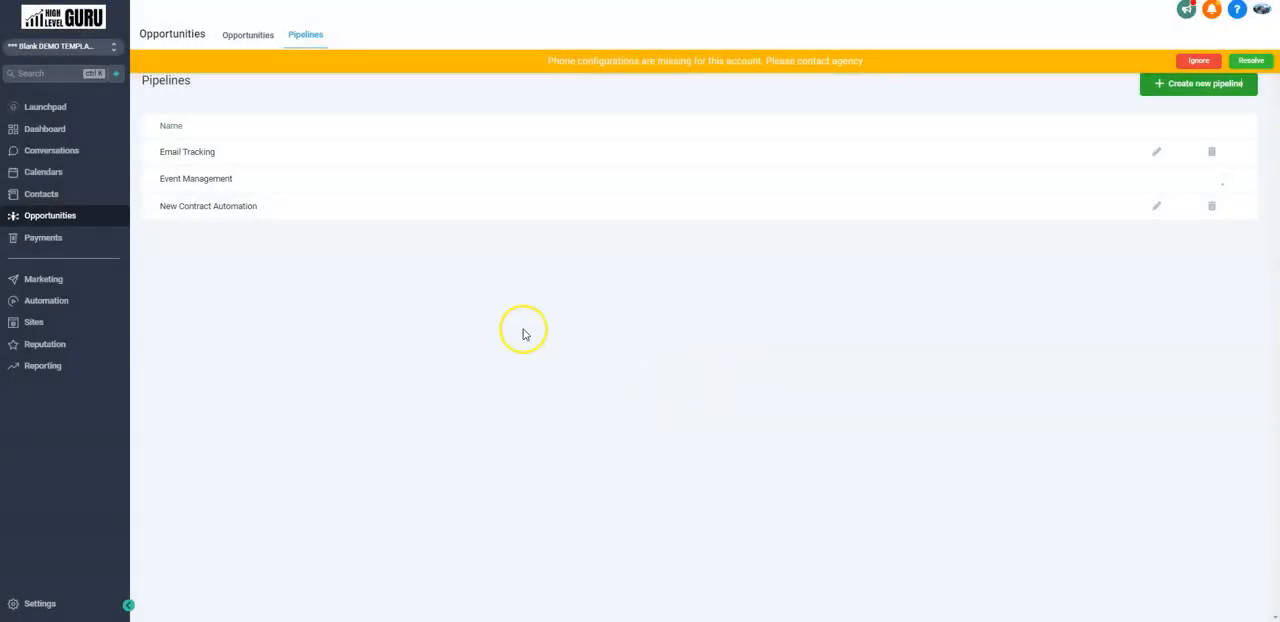